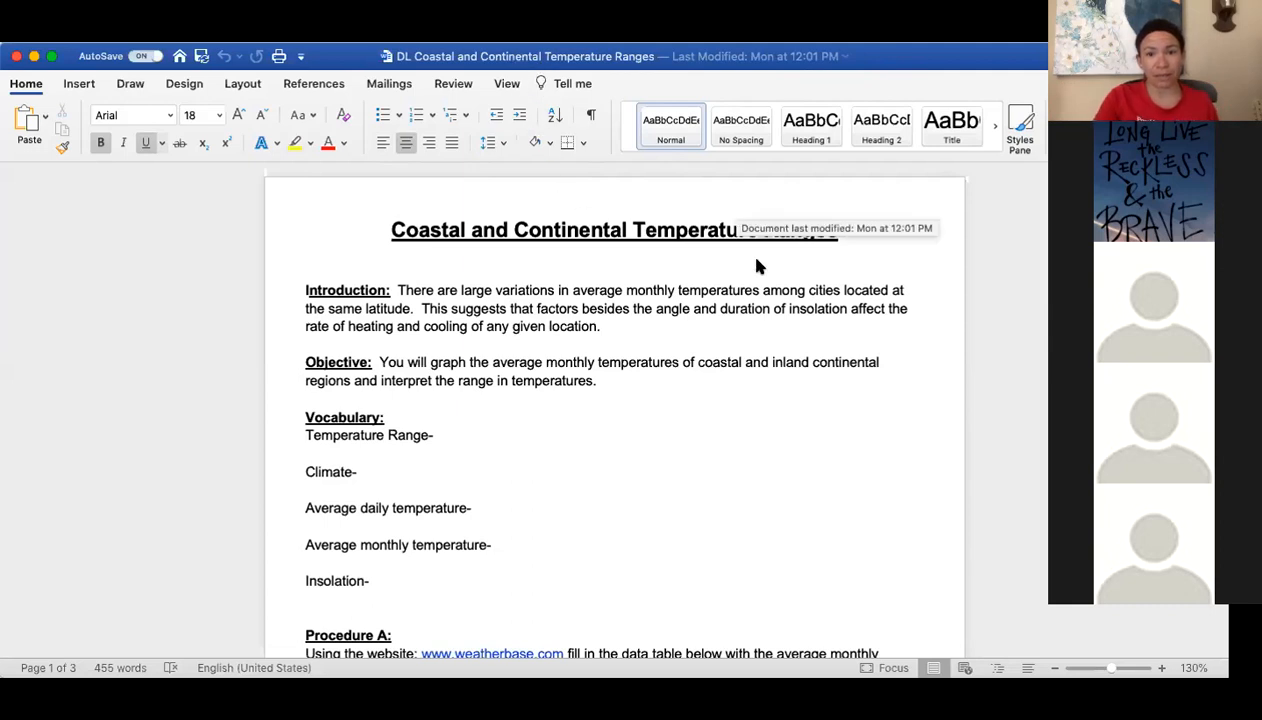
- Place the insertion point after 'Vocabulary:' in the Word document
click(846, 417)
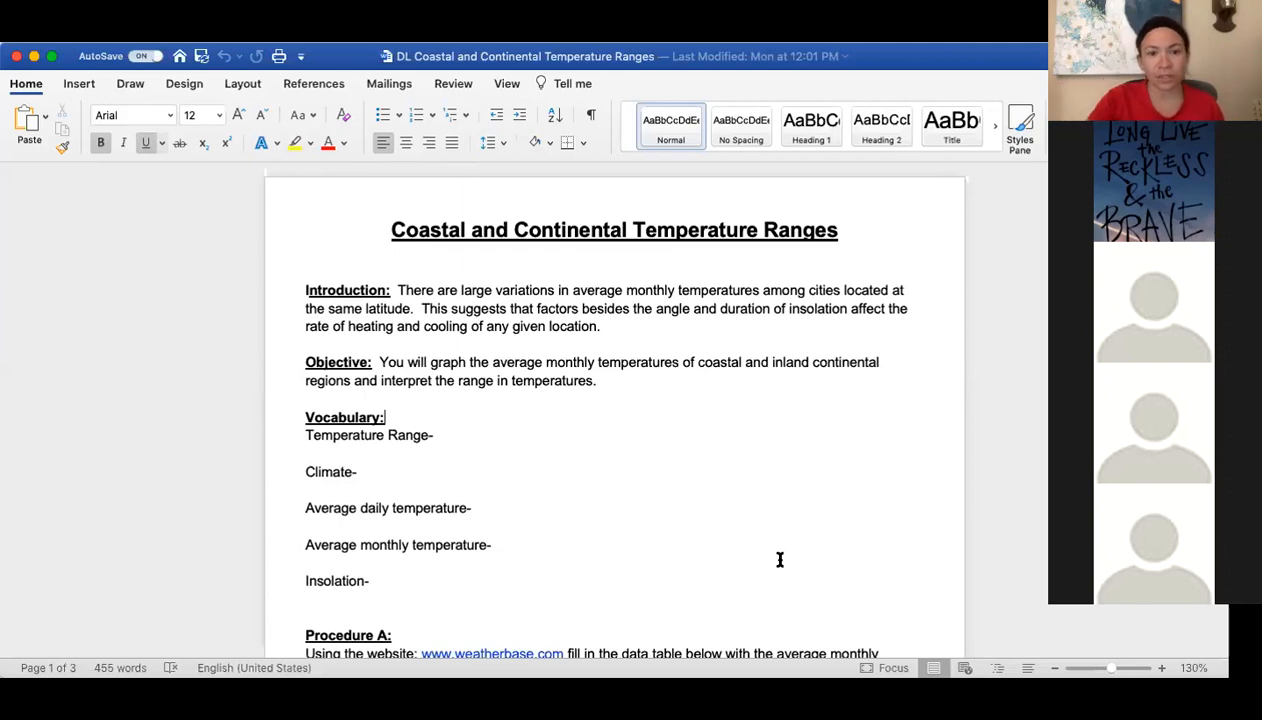
scroll(780, 559, down, 4)
scroll(780, 559, down, 3)
scroll(780, 565, down, 1)
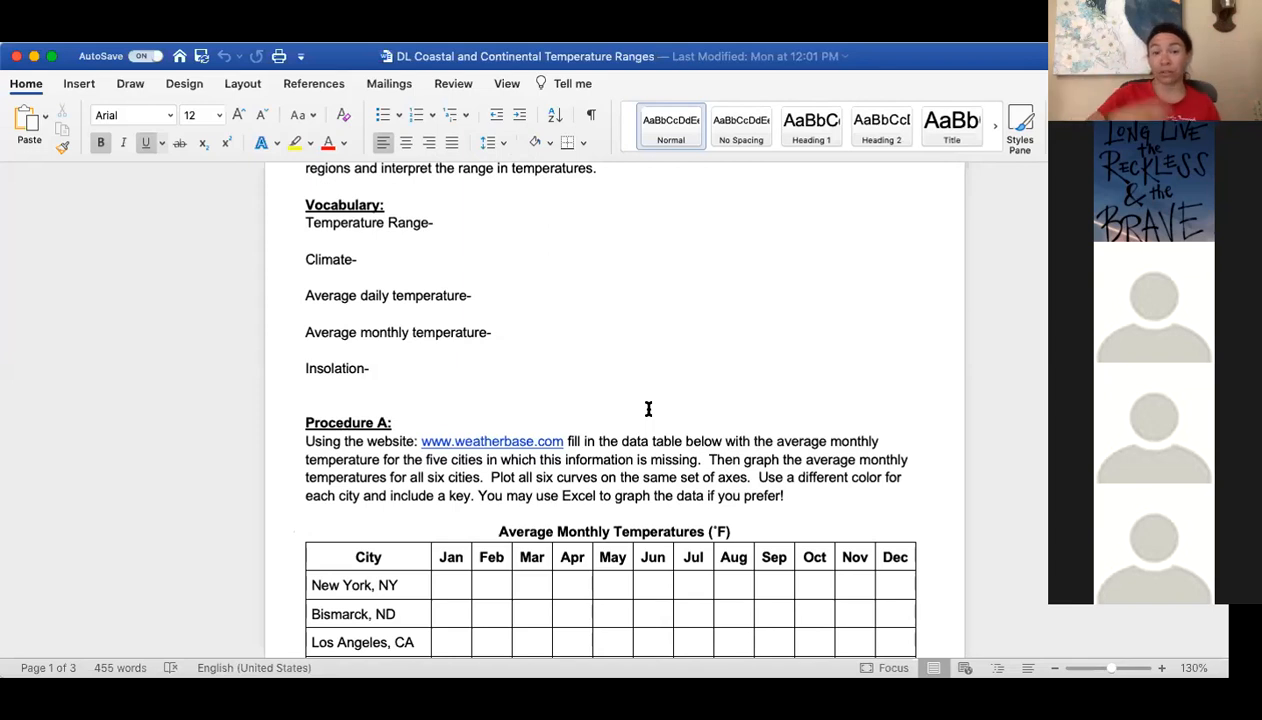
scroll(648, 409, down, 3)
scroll(648, 409, down, 3)
scroll(648, 409, down, 2)
scroll(648, 409, down, 2)
scroll(648, 409, down, 2)
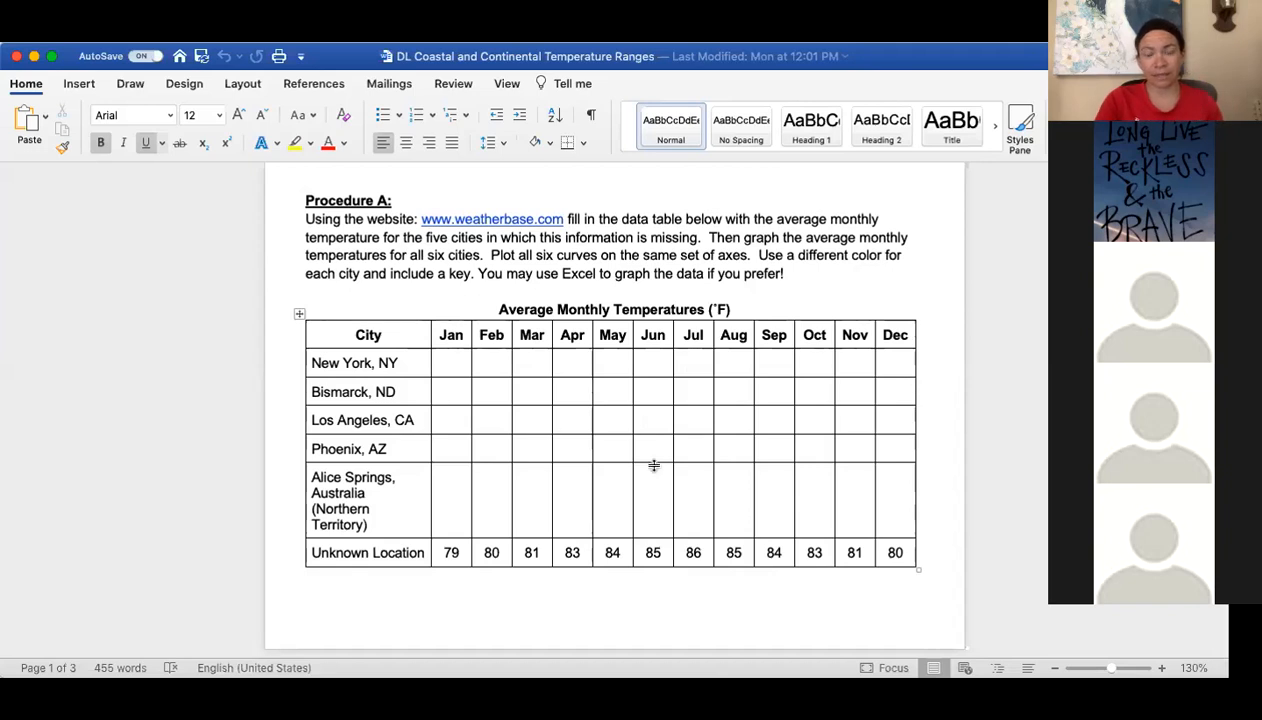
scroll(653, 467, down, 1)
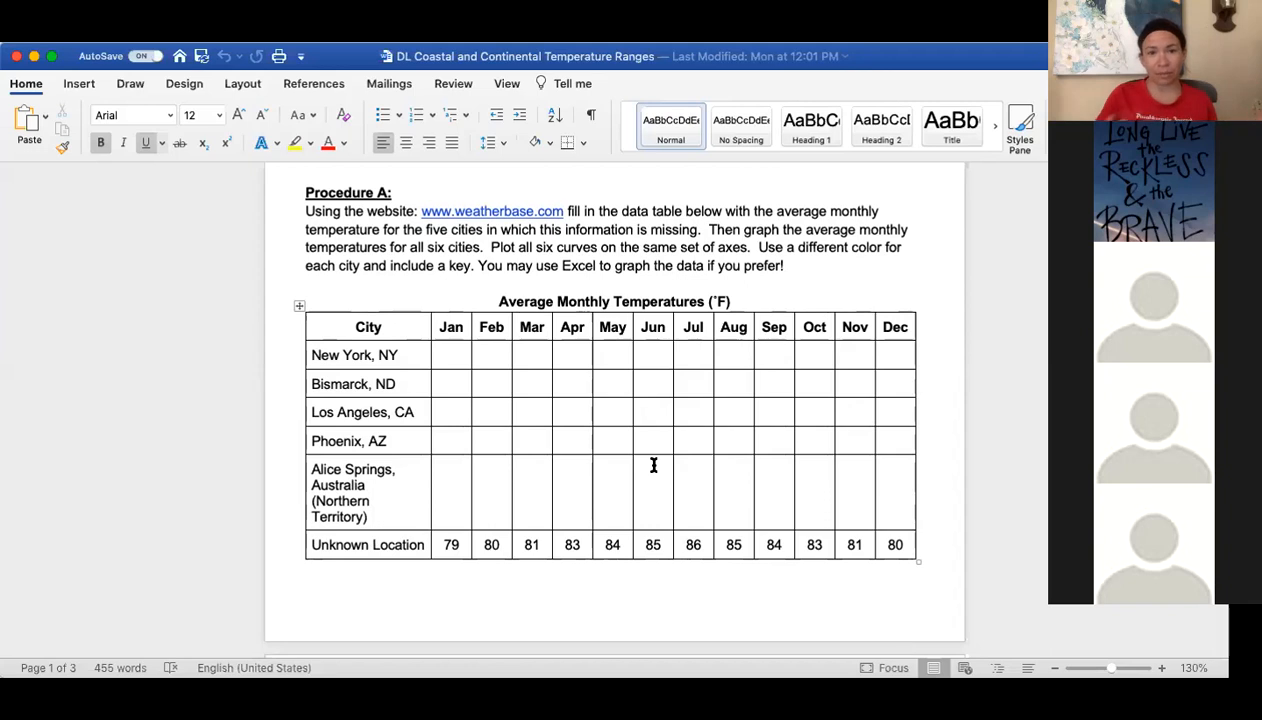
scroll(652, 471, down, 3)
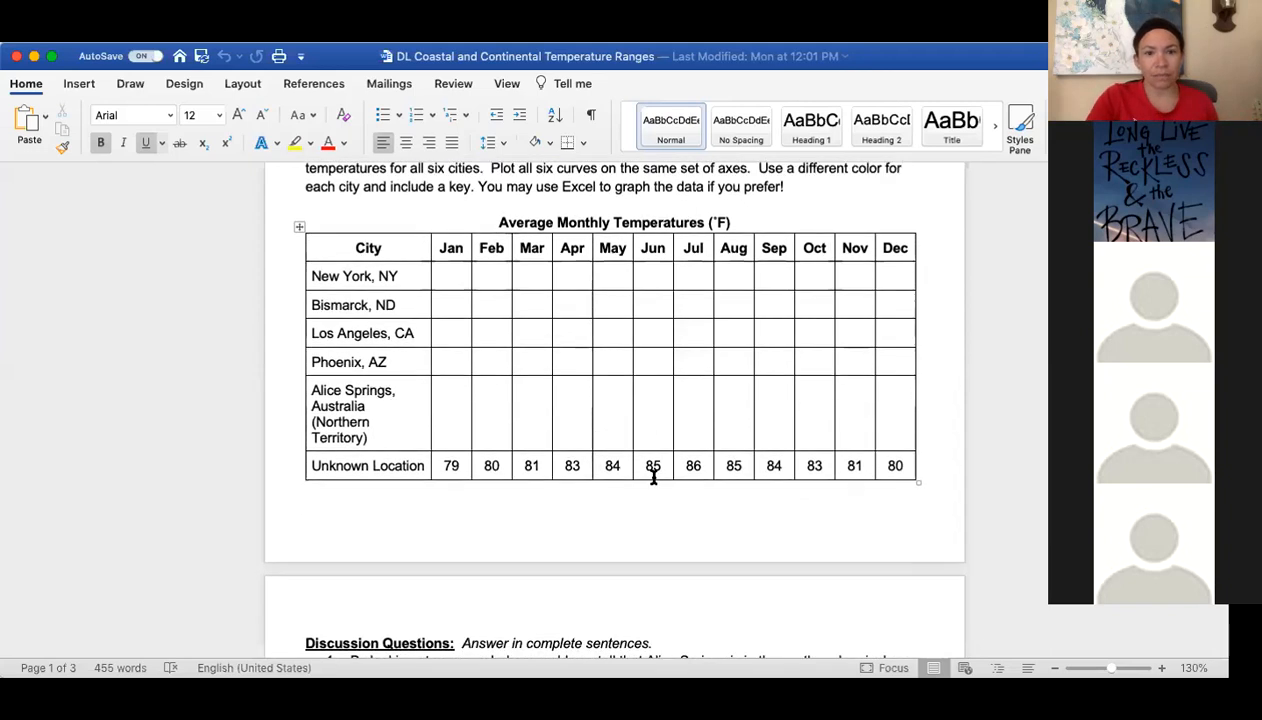
scroll(653, 466, up, 2)
scroll(653, 497, down, 4)
scroll(653, 497, down, 2)
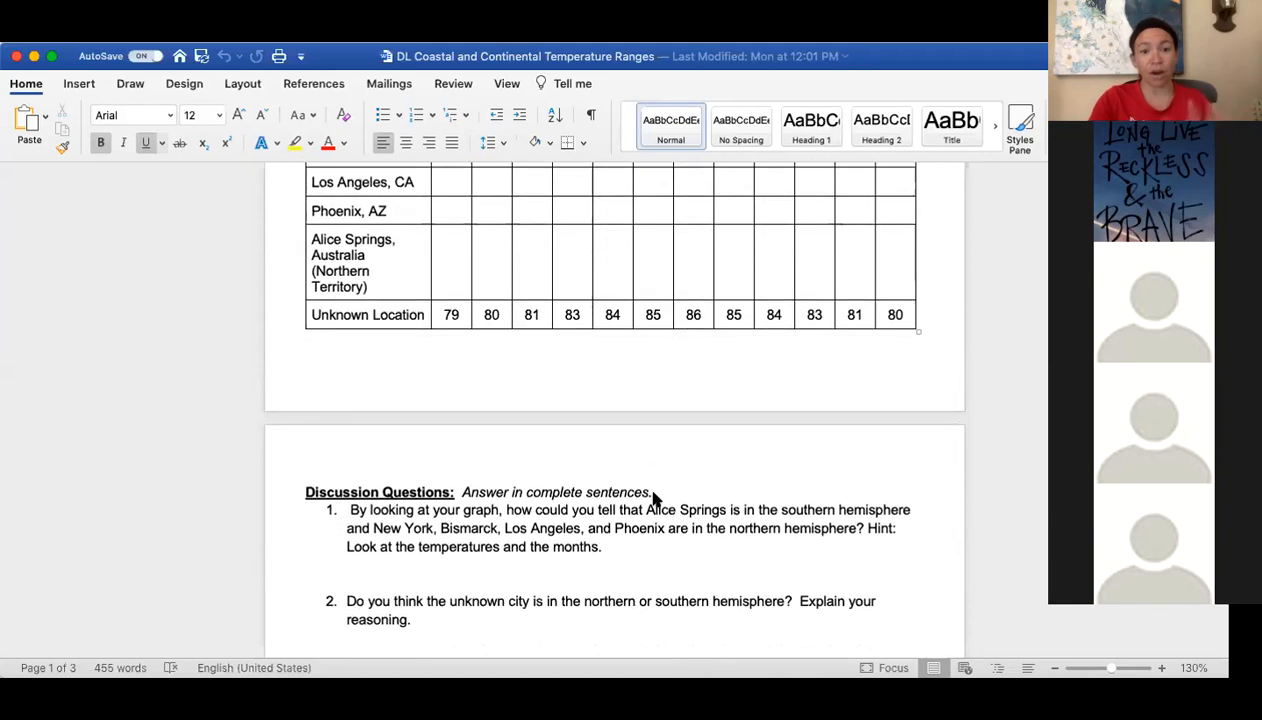
scroll(653, 492, up, 3)
scroll(653, 492, up, 3)
scroll(653, 492, down, 1)
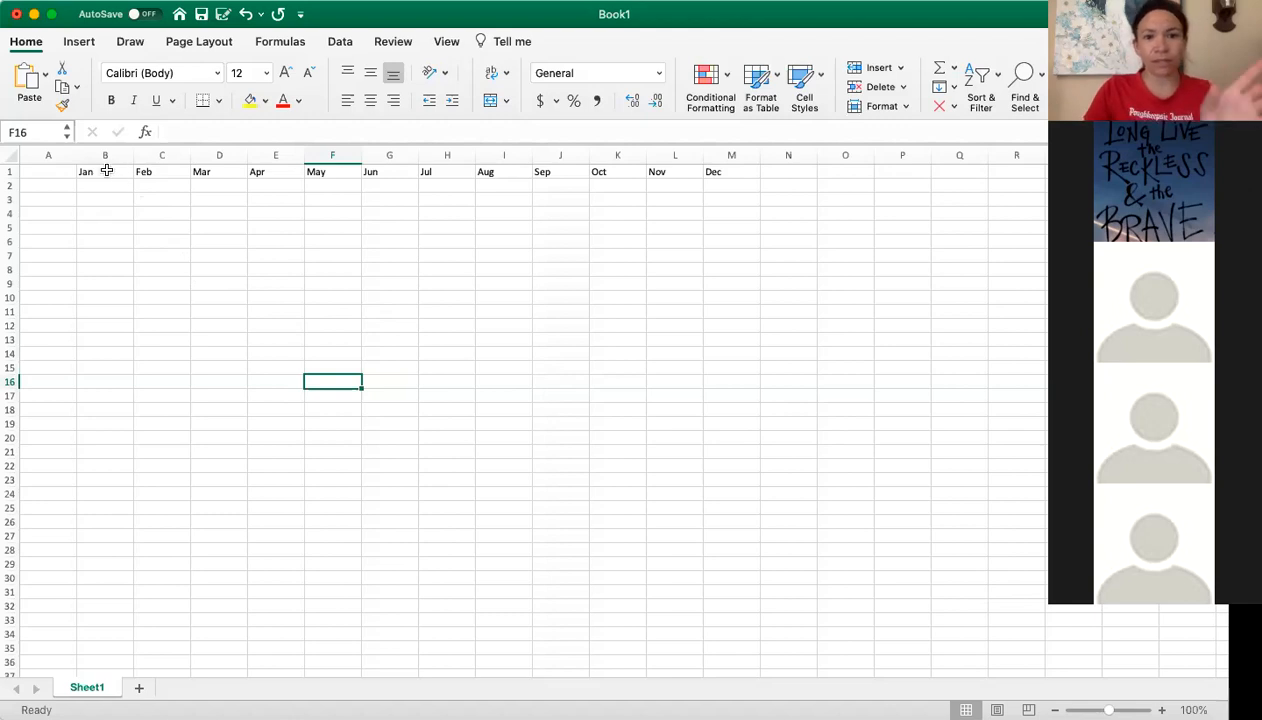
- List the cities NY, Bismarck, LA, Phoenix, Alice Springs and Unknown down A2:A7
click(43, 188)
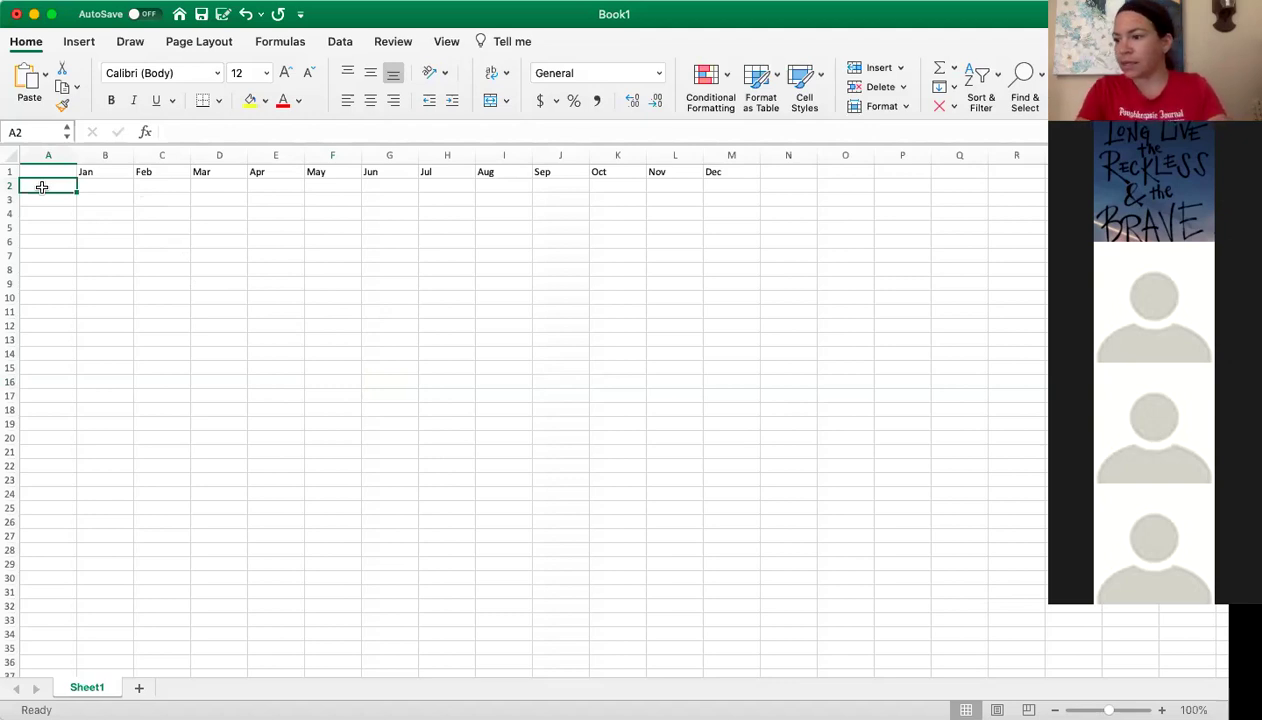
text(NY)
key(Return)
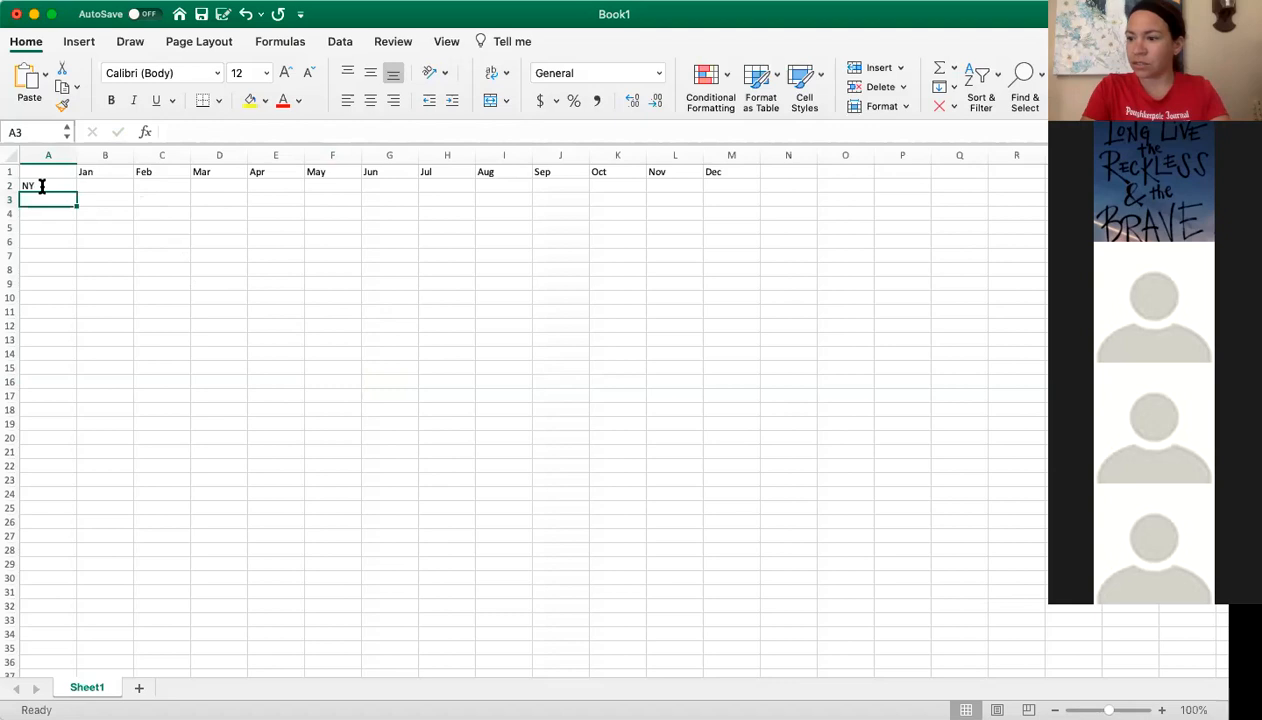
text(Bismarc)
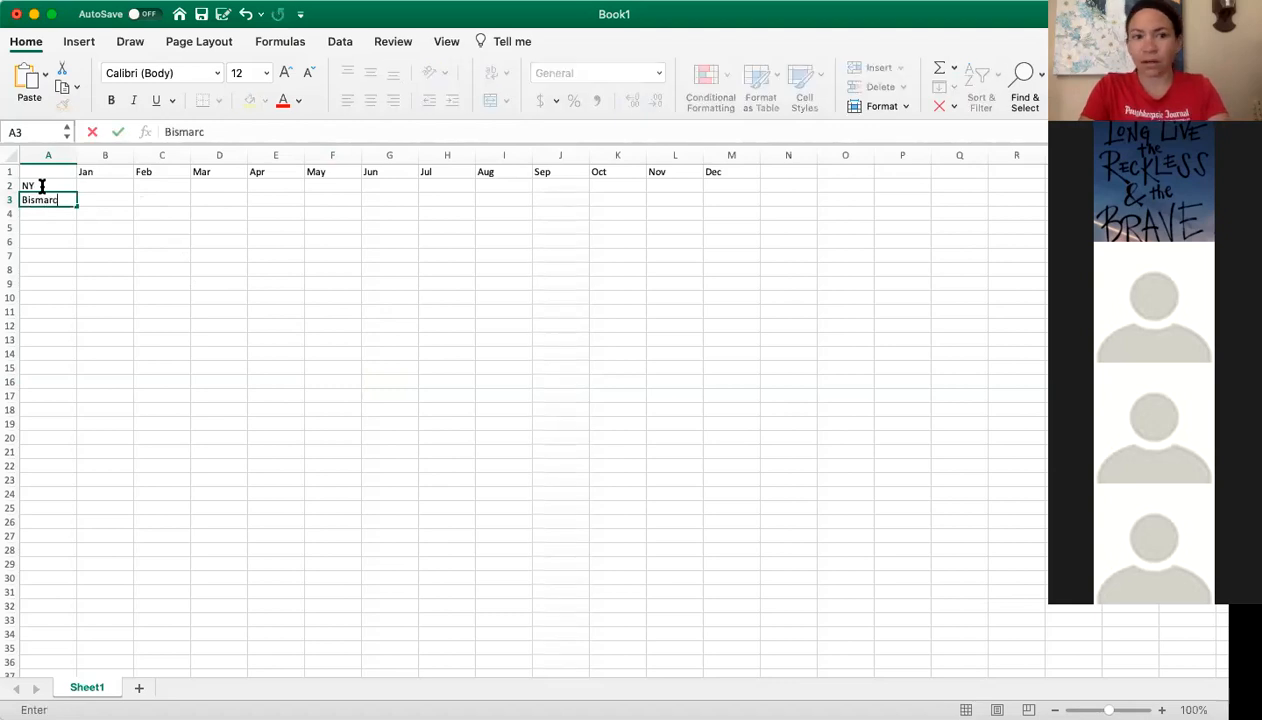
text(k)
key(Return)
text(LA)
key(Return)
text(Pho)
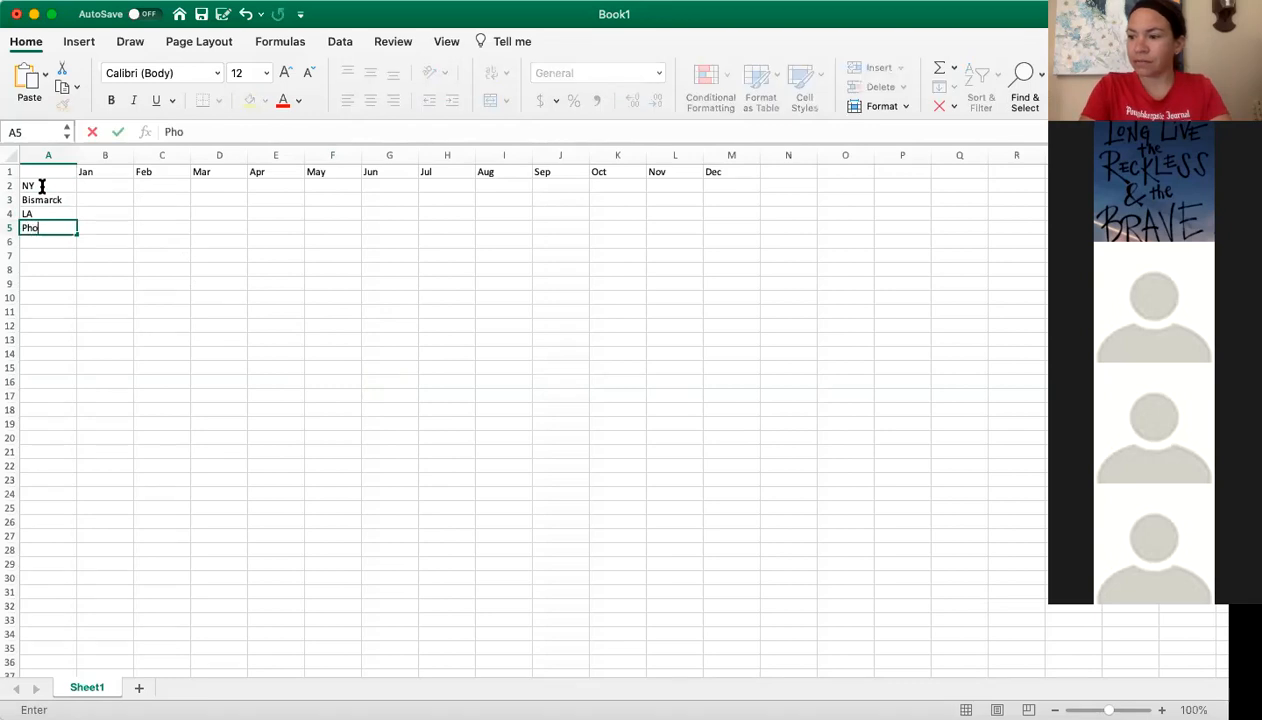
text(enix)
key(Return)
text(Alice Springs)
key(Return)
text(Unknown)
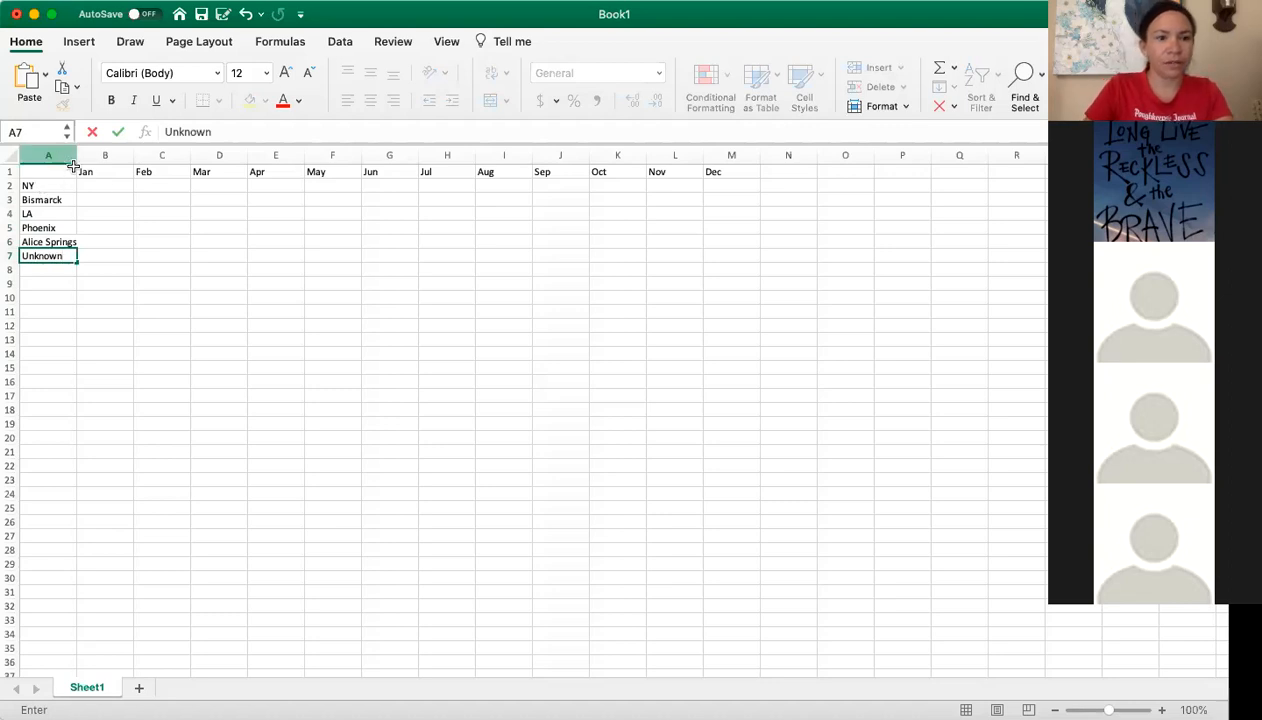
- Enter January temperatures 32.9, 12.8, 57.3, 56.4, 84 and 79 down B2:B7
click(105, 185)
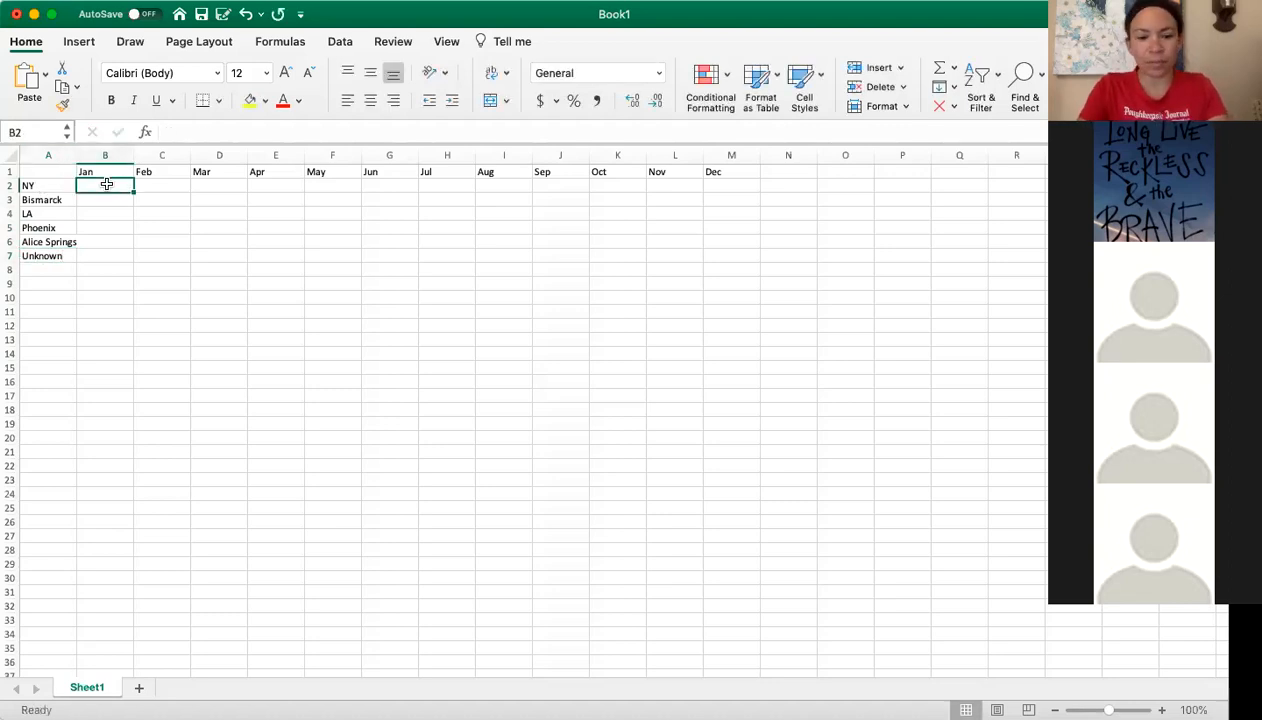
text(32.9)
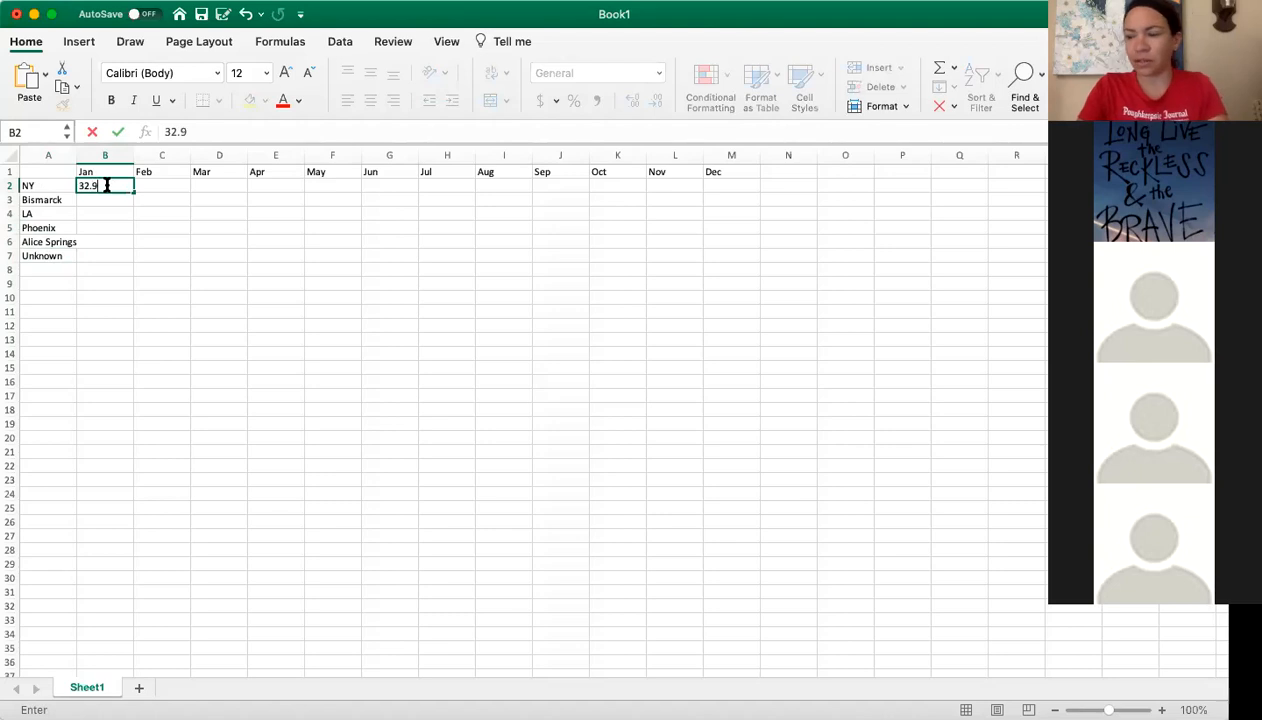
key(Return)
text(12.)
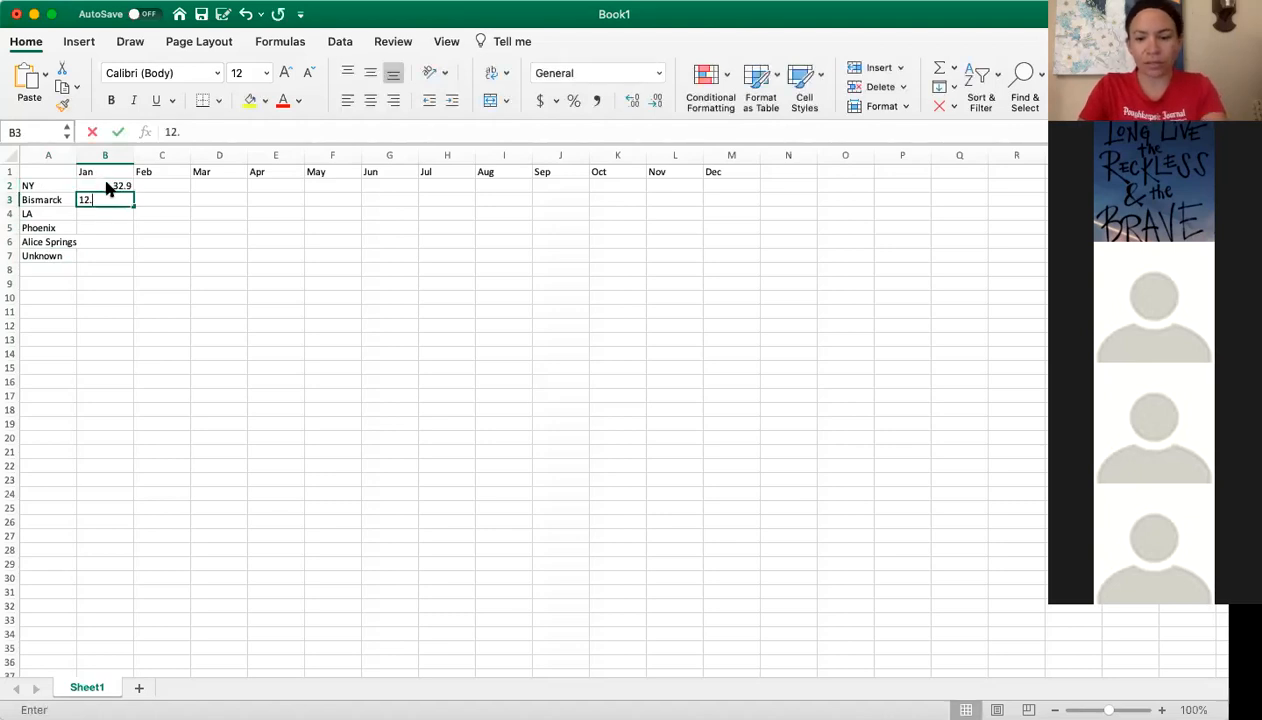
text(8)
key(Return)
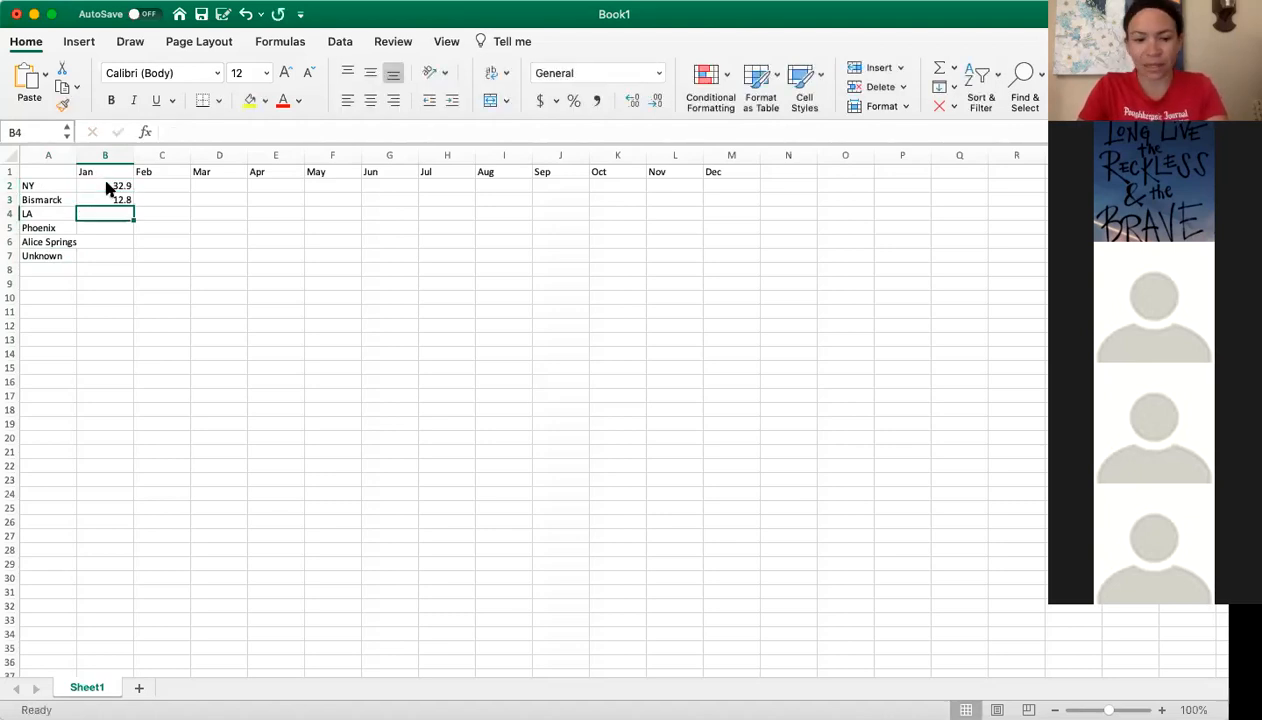
text(57.)
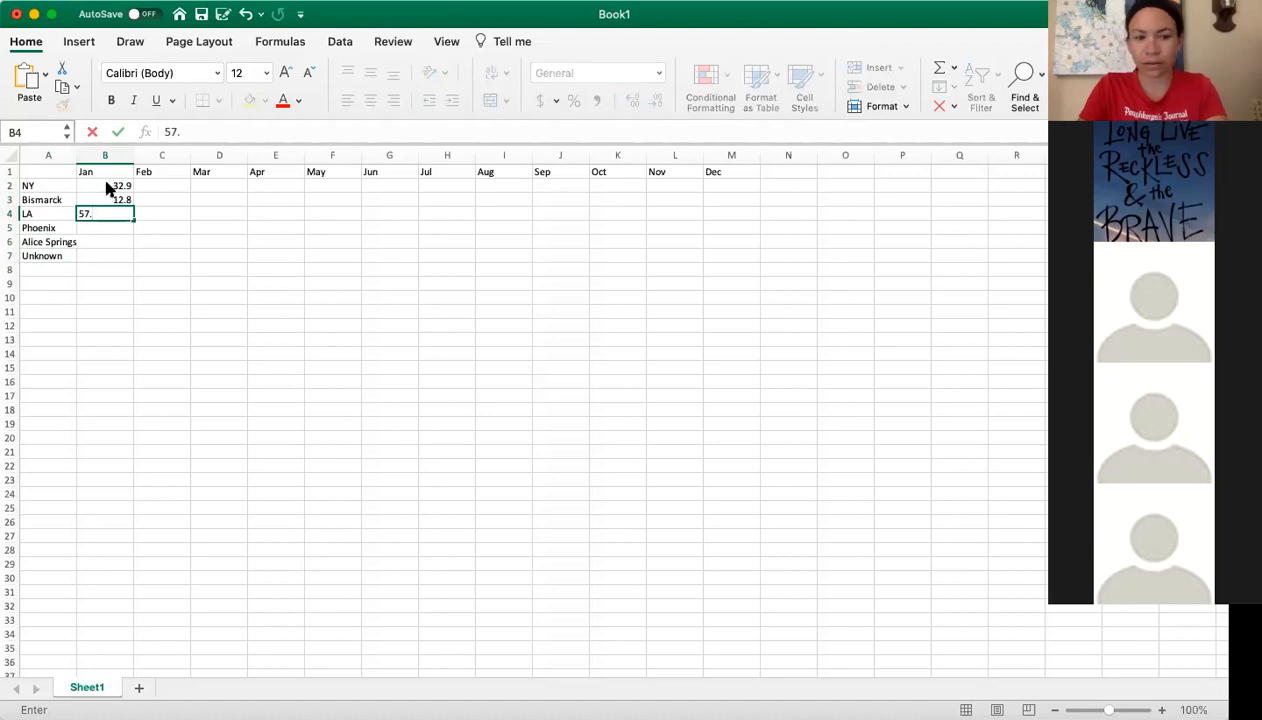
text(3)
key(Return)
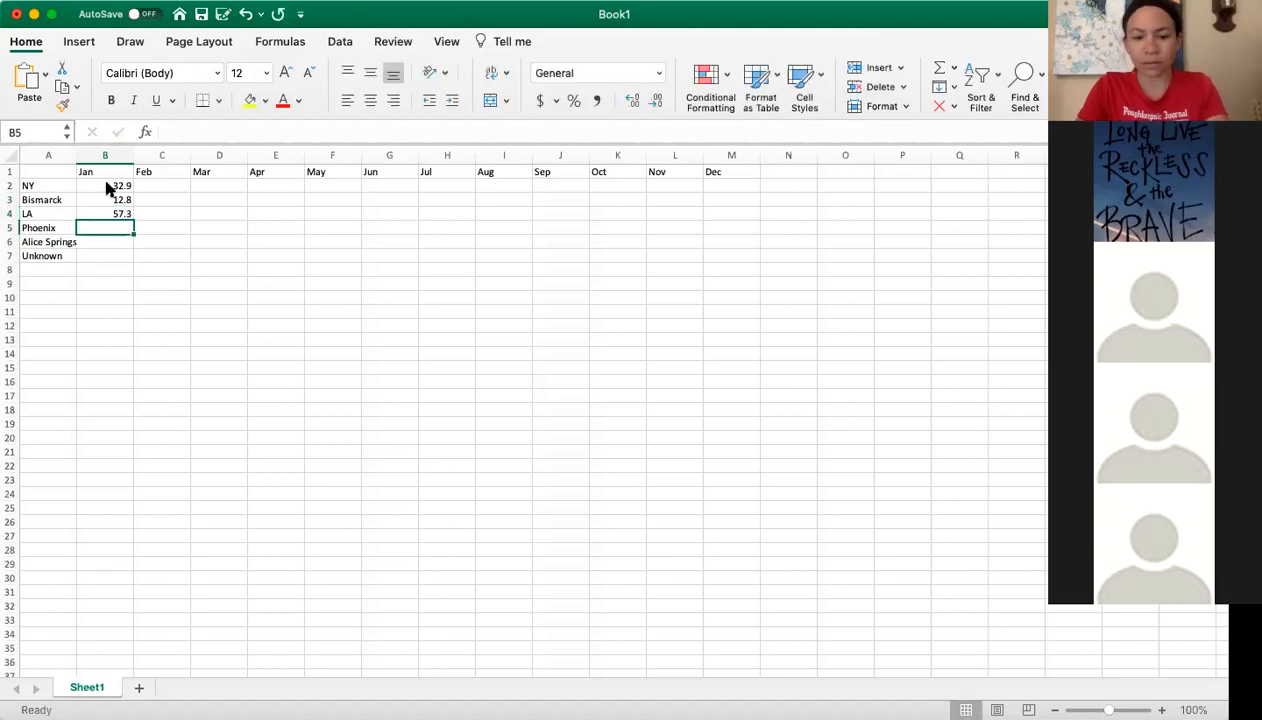
text(56.4)
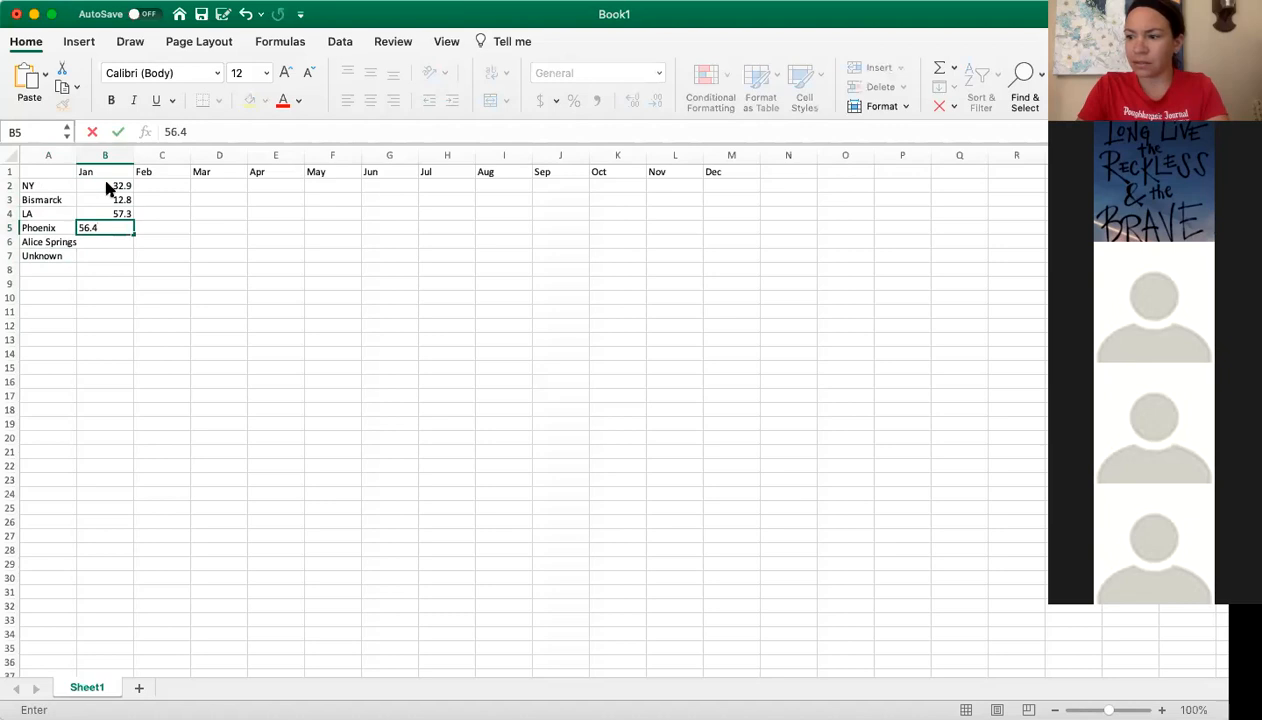
key(Return)
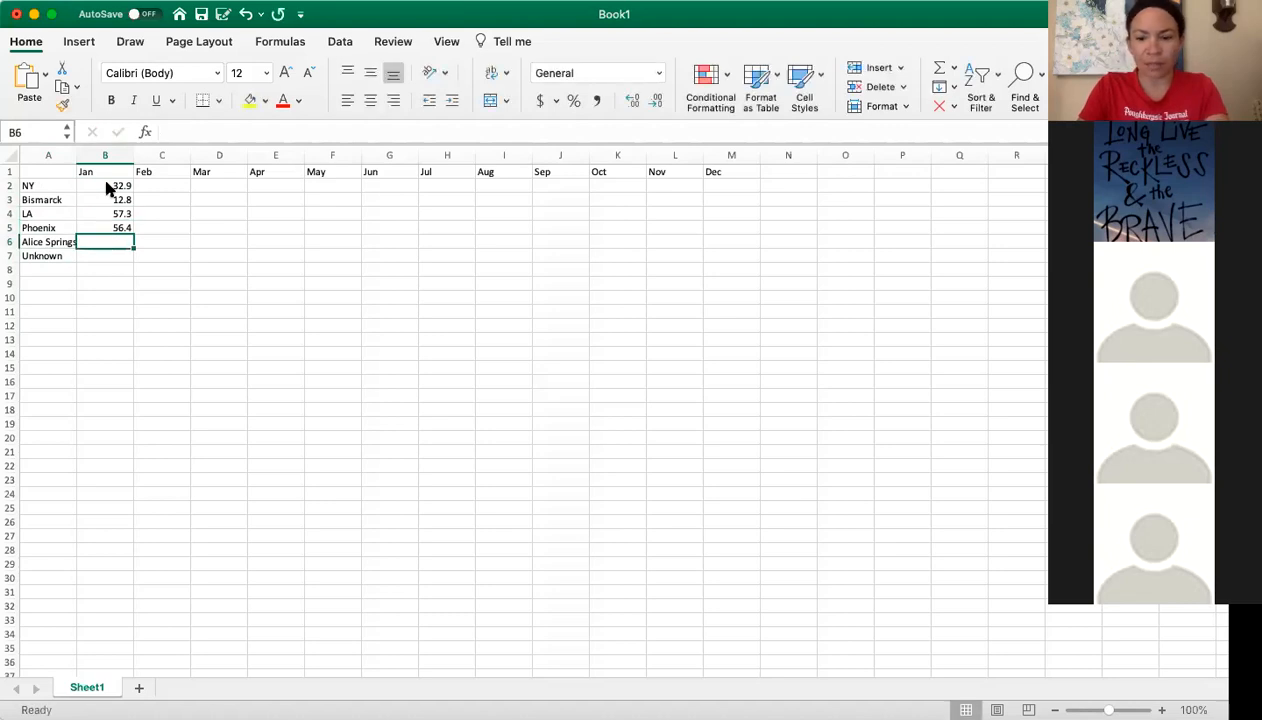
text(84)
key(Return)
text(79)
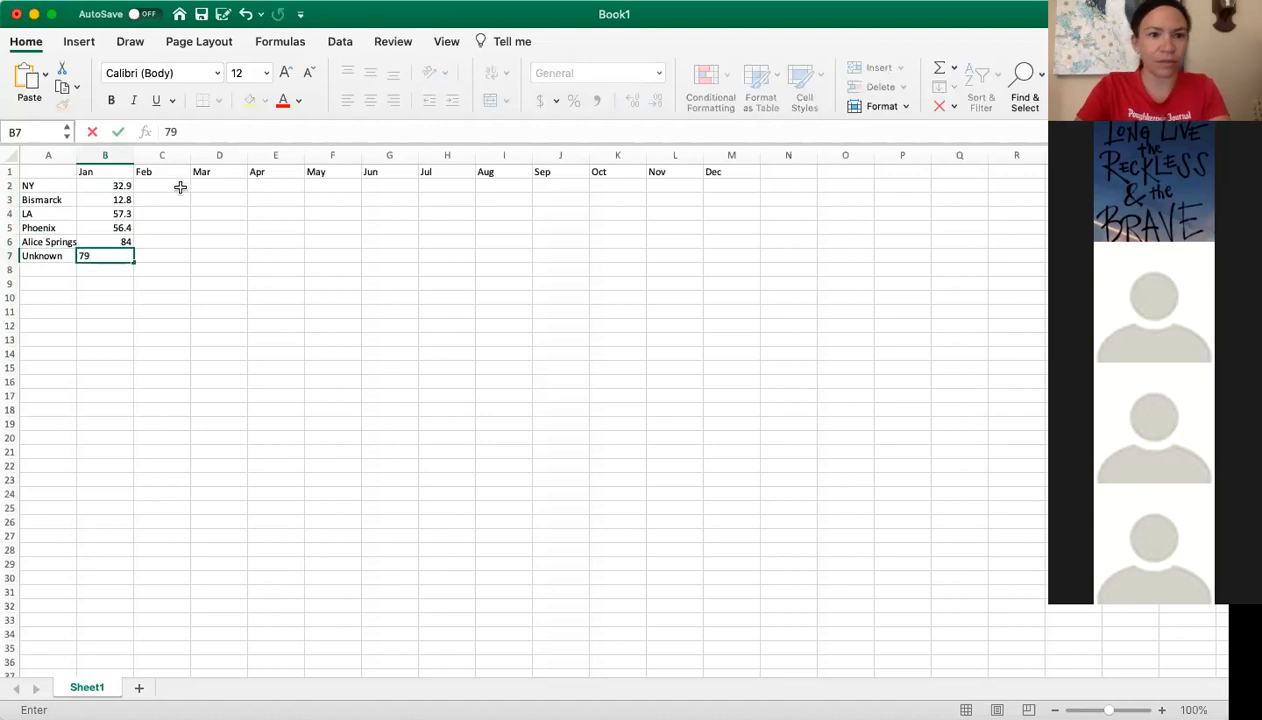
- Enter February temperatures 35.3, 18.1, 58.5, 59.7, 82 and 80 down C2:C7
click(179, 186)
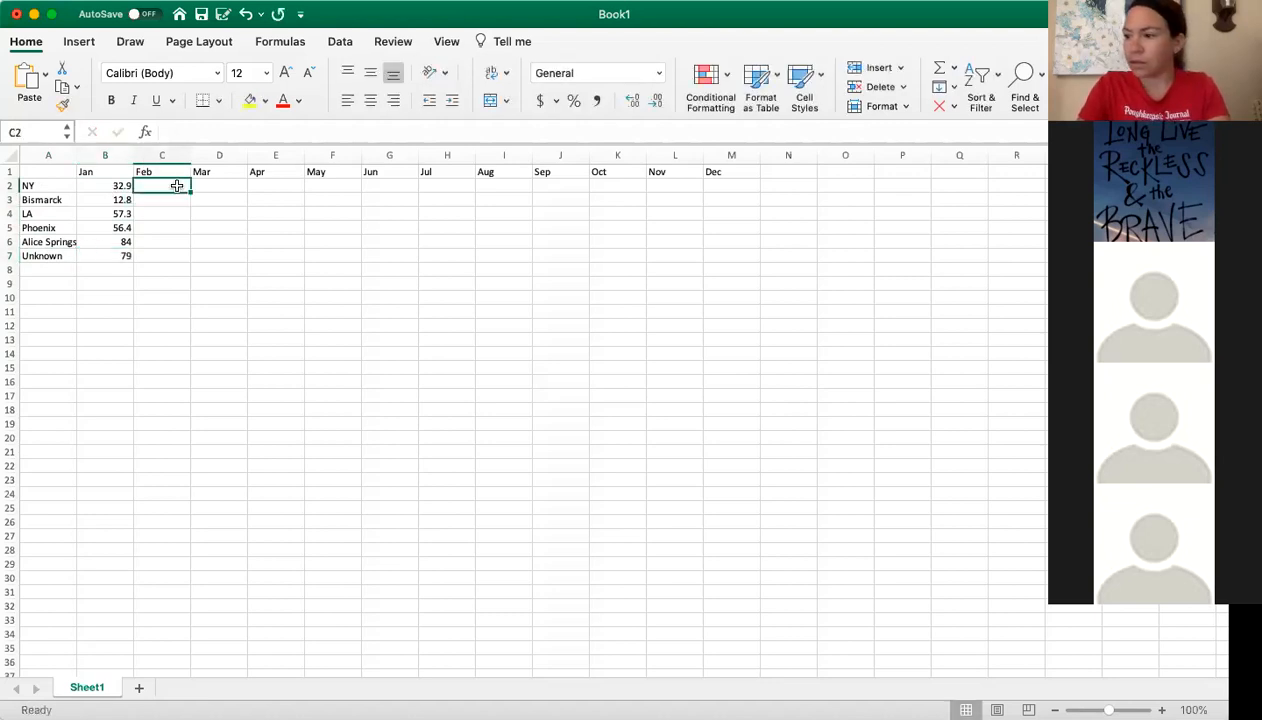
text(35.)
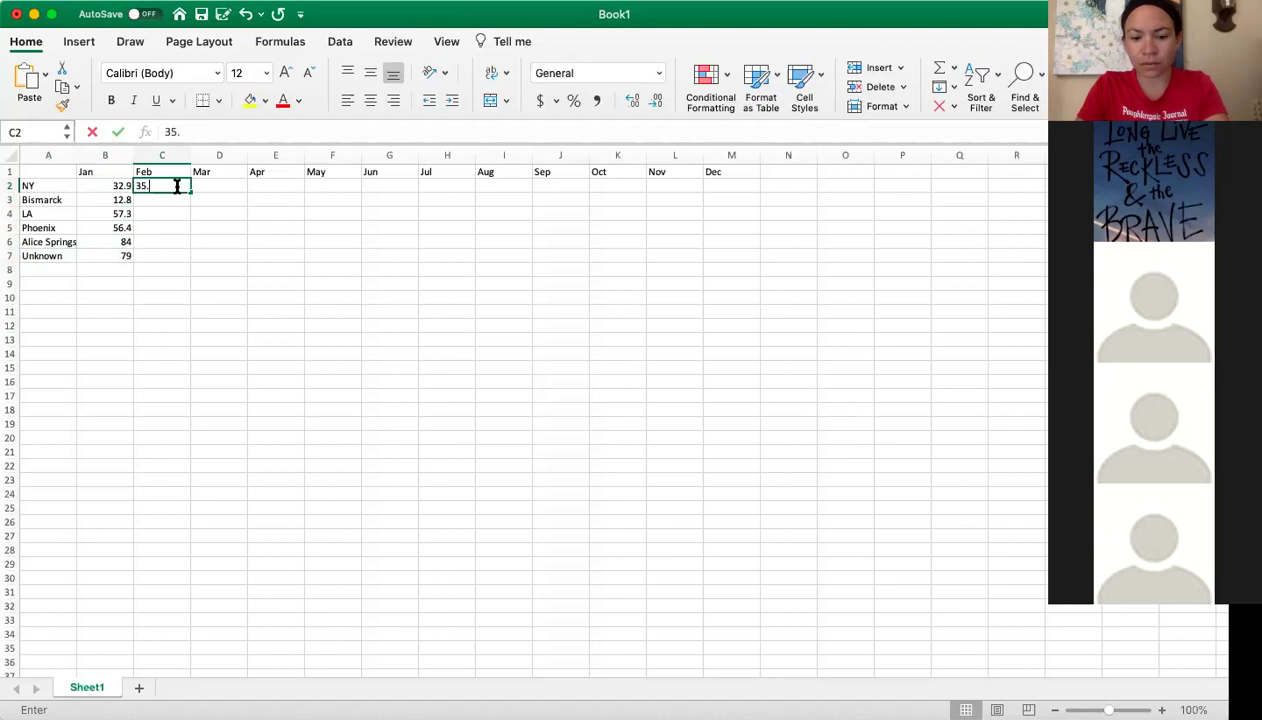
text(3)
key(Return)
text(18.1)
key(Return)
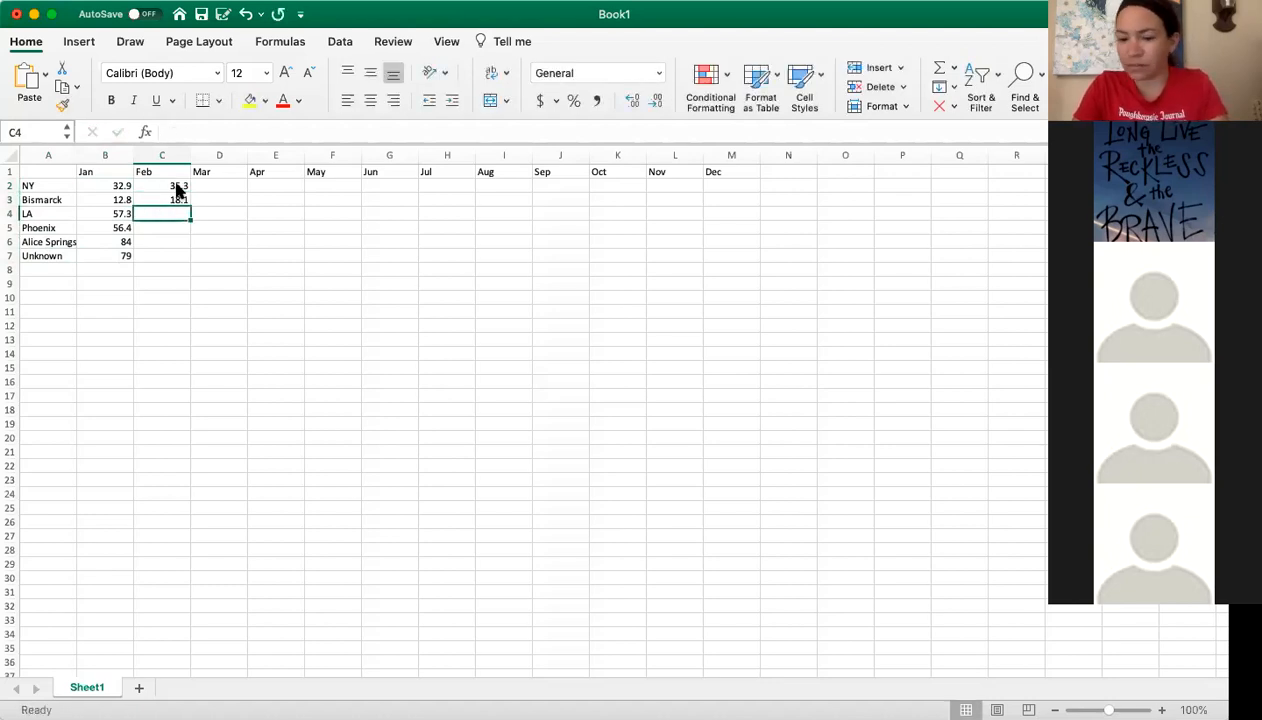
text(58)
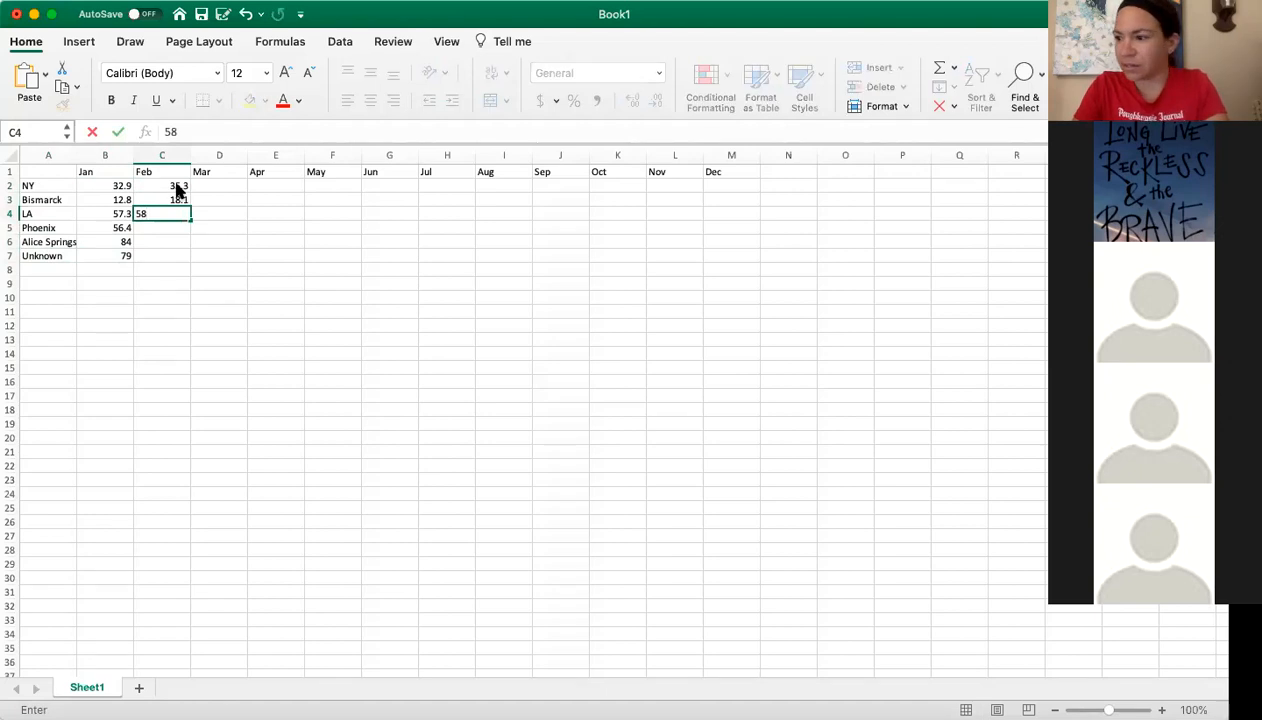
text(.5)
key(Return)
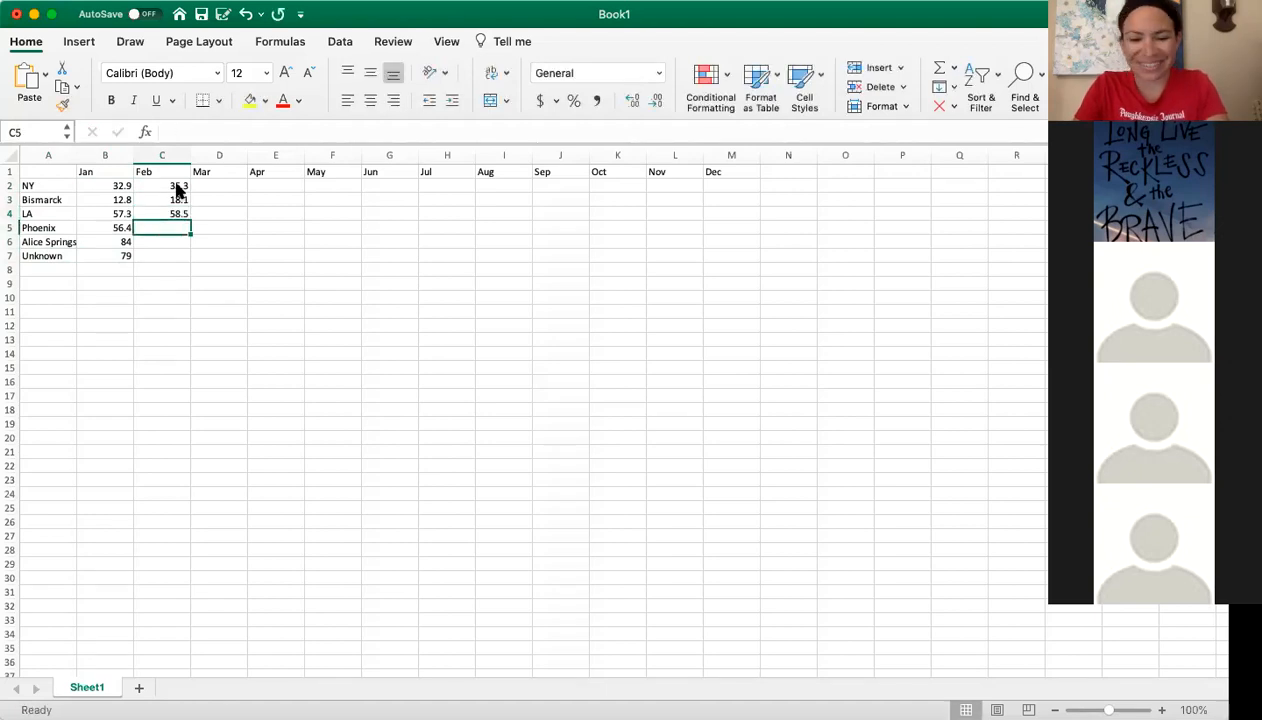
text(59.7)
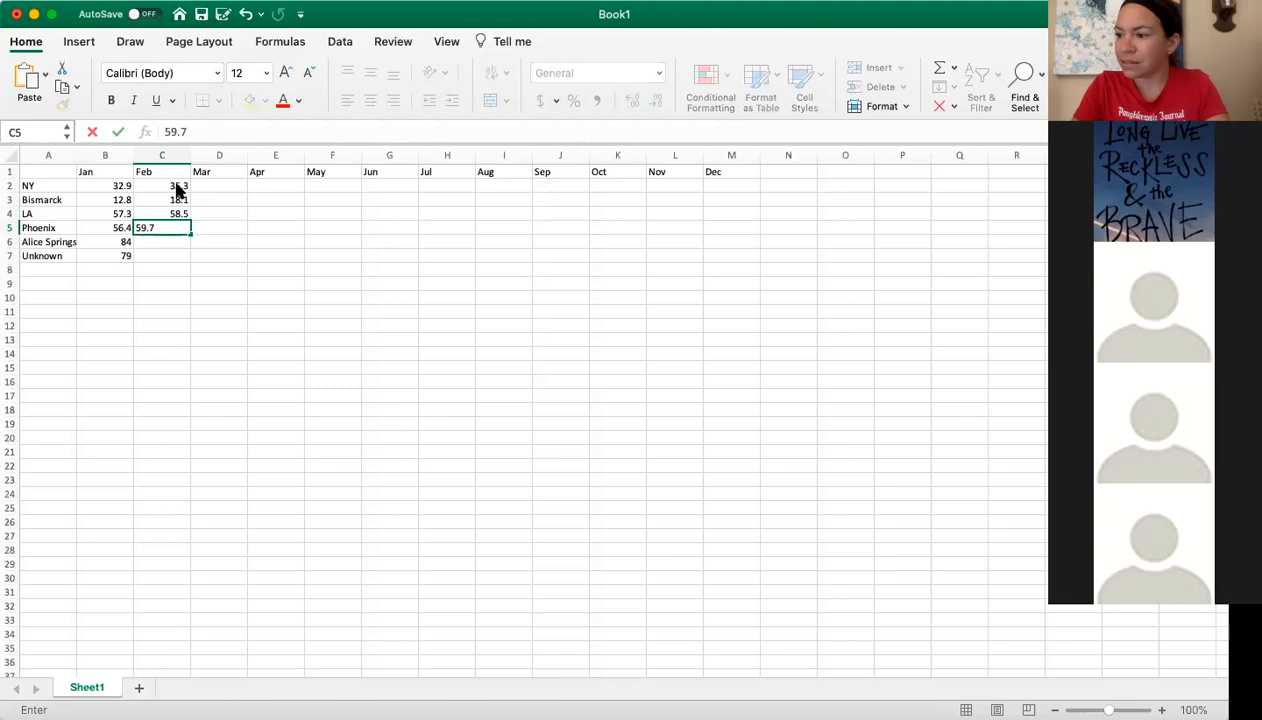
key(Return)
text(8)
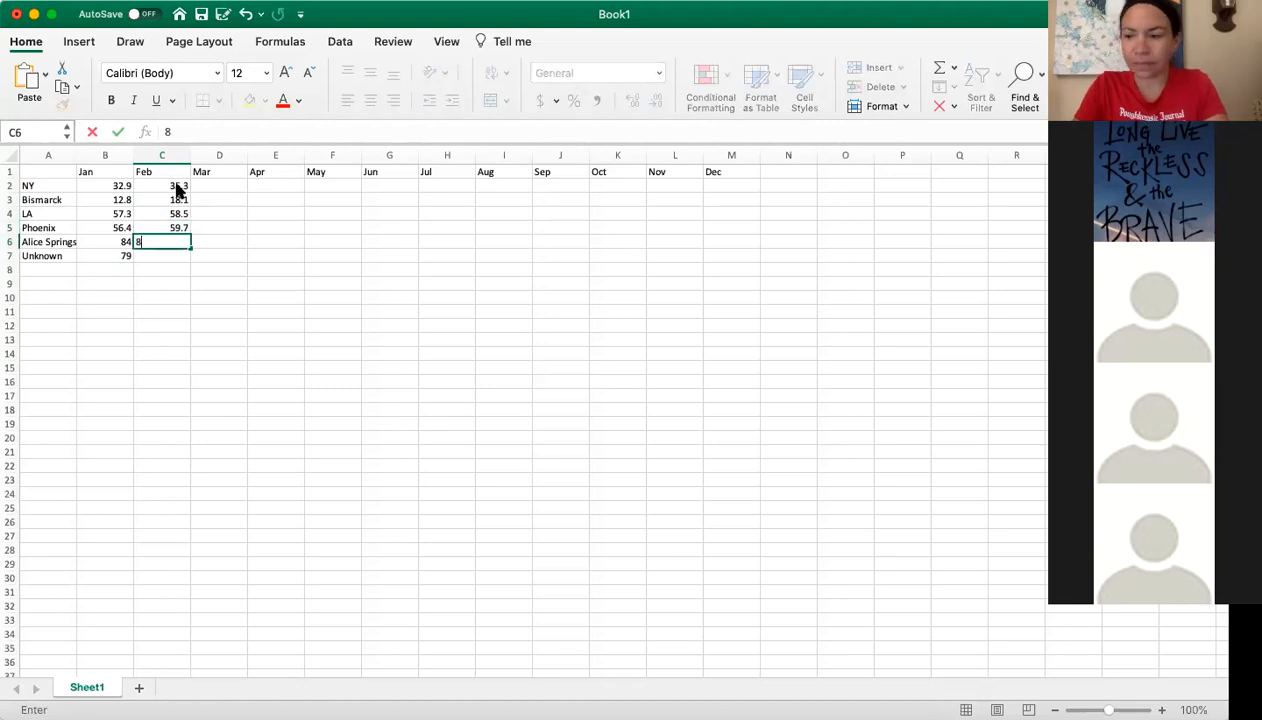
text(2)
key(Return)
text(80)
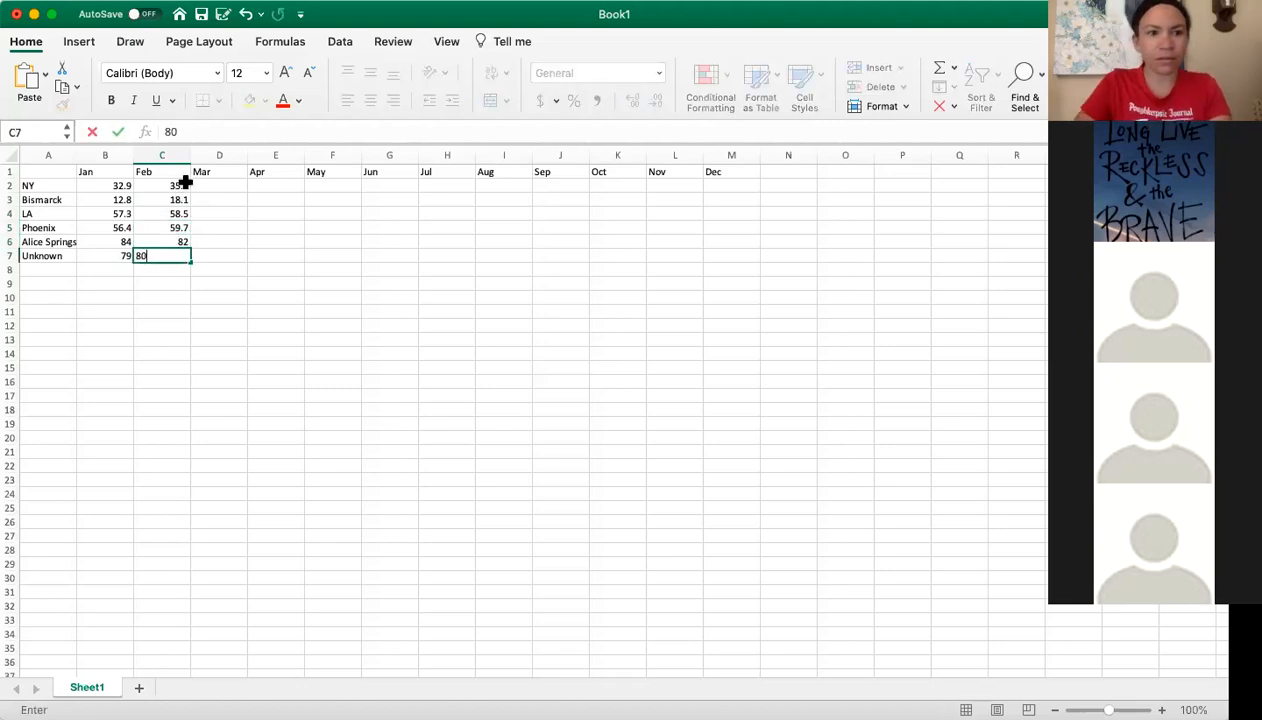
- Enter March temperatures 42.2, 29.9, 60, 65.2 and 77 for NY through Alice Springs in D2:D6
click(229, 186)
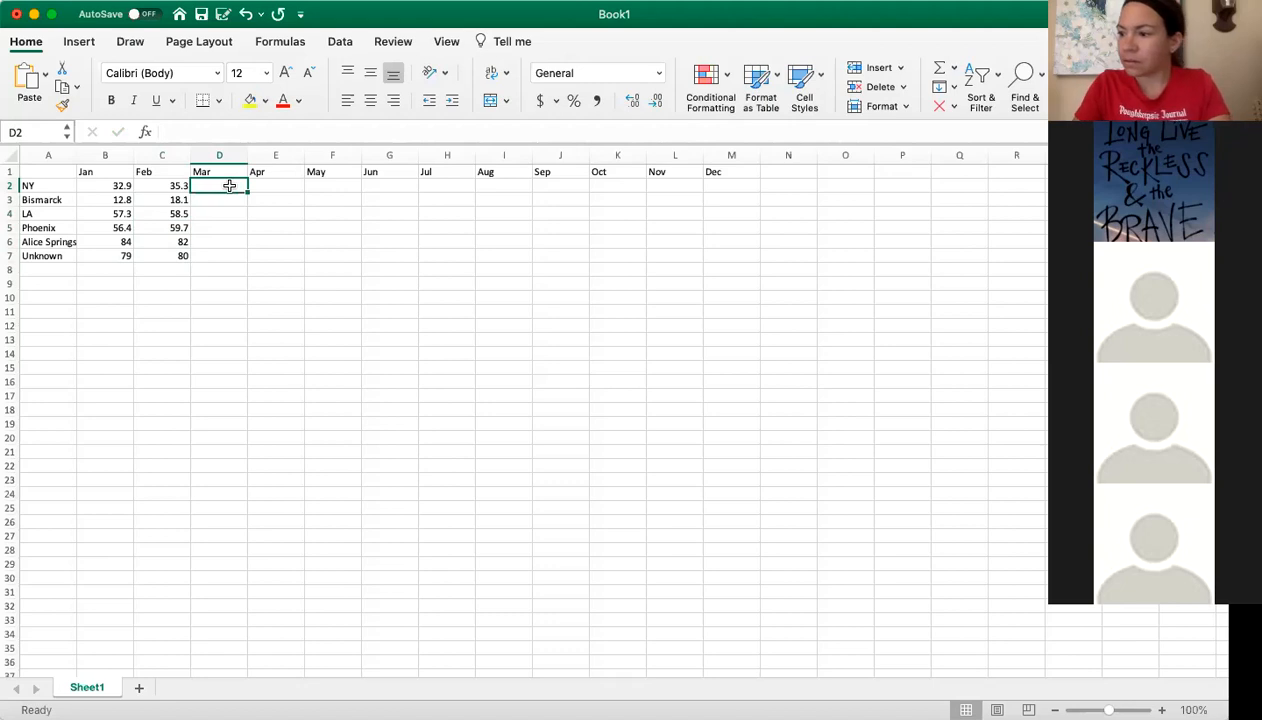
text(42.)
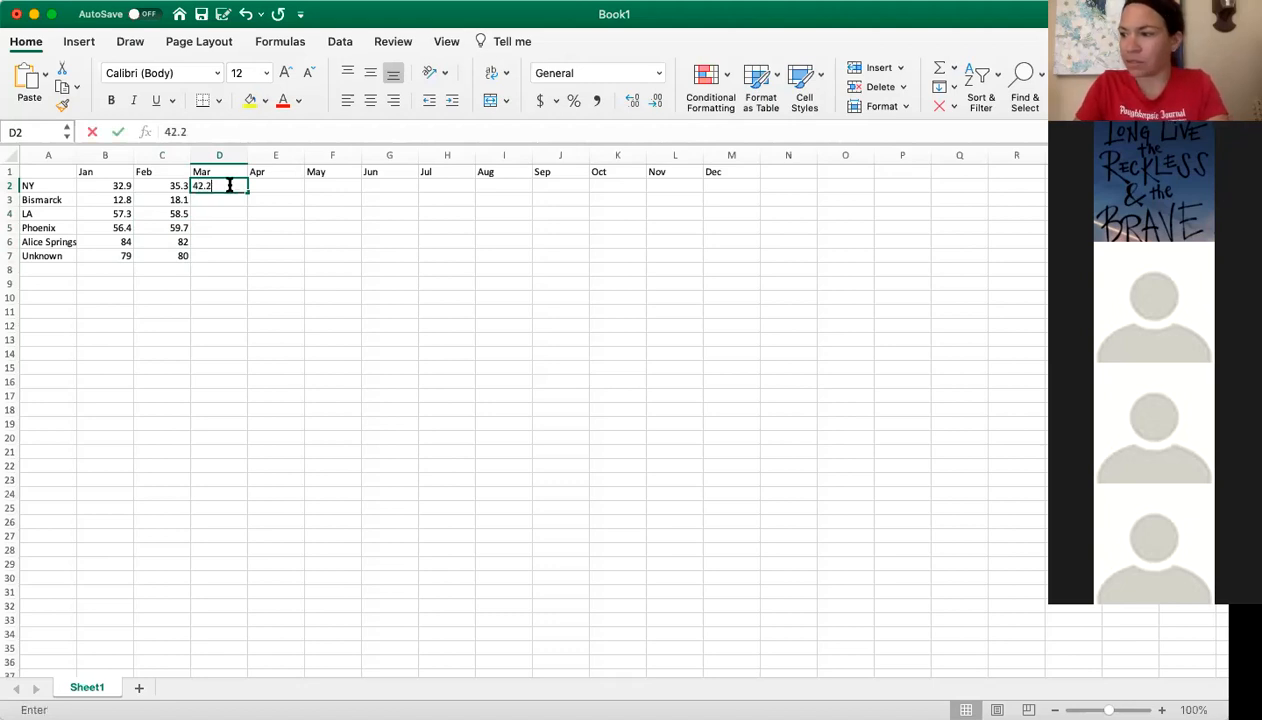
text(2)
key(Return)
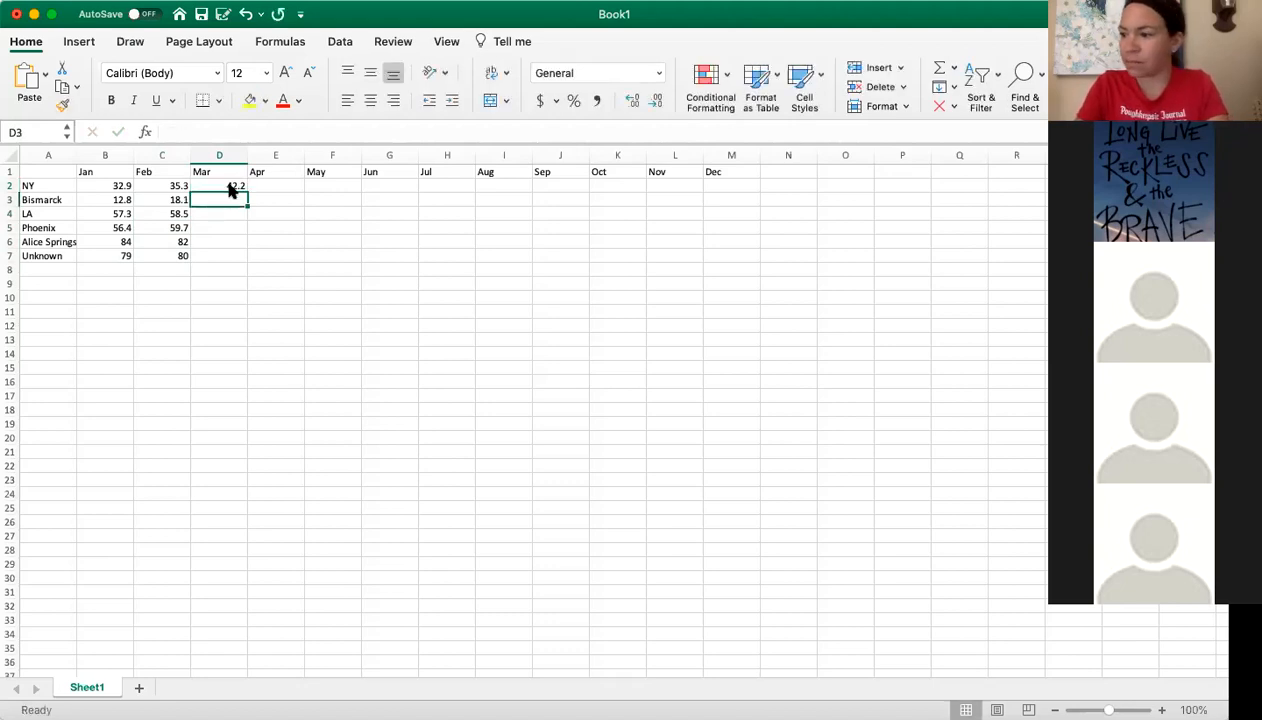
text(29.9)
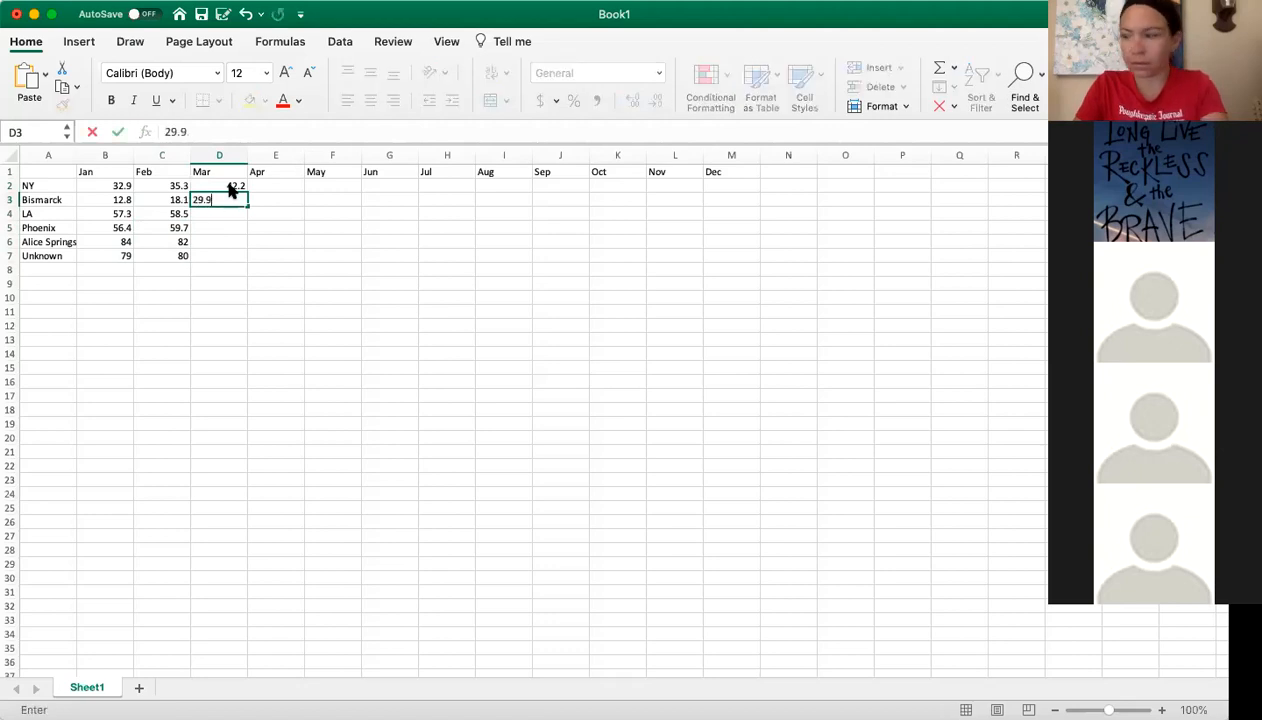
key(Return)
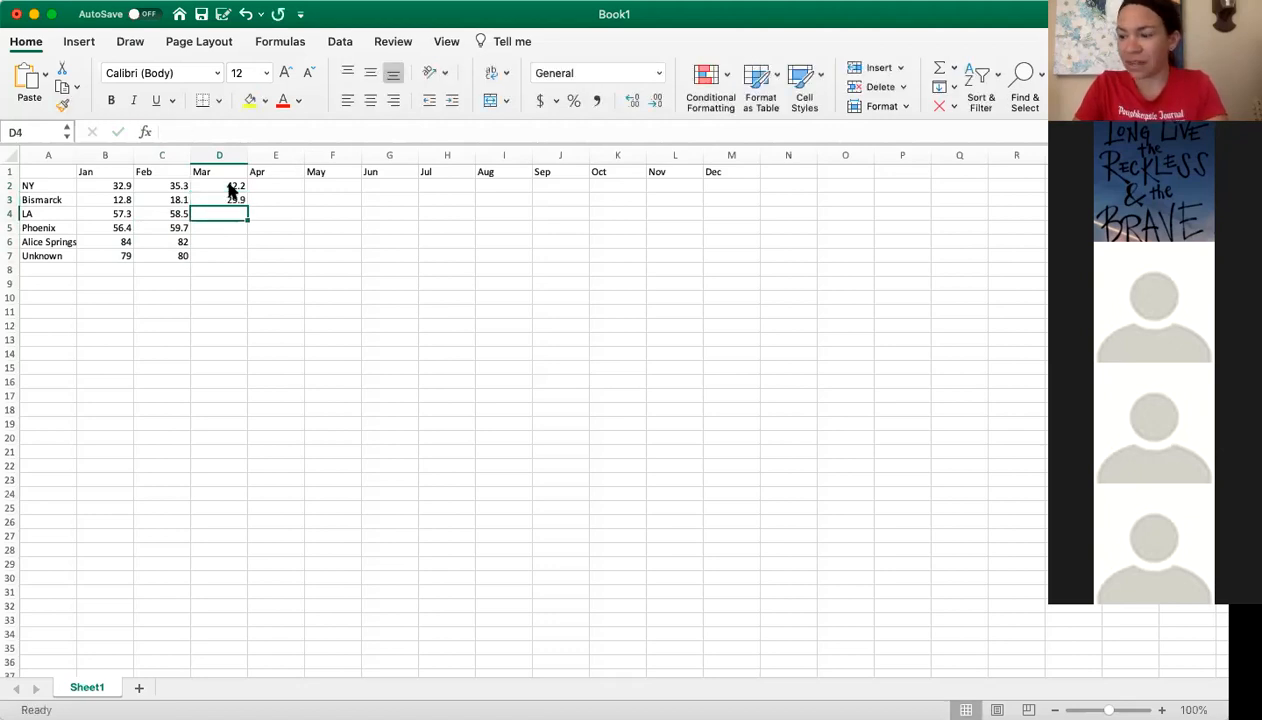
text(60)
key(Return)
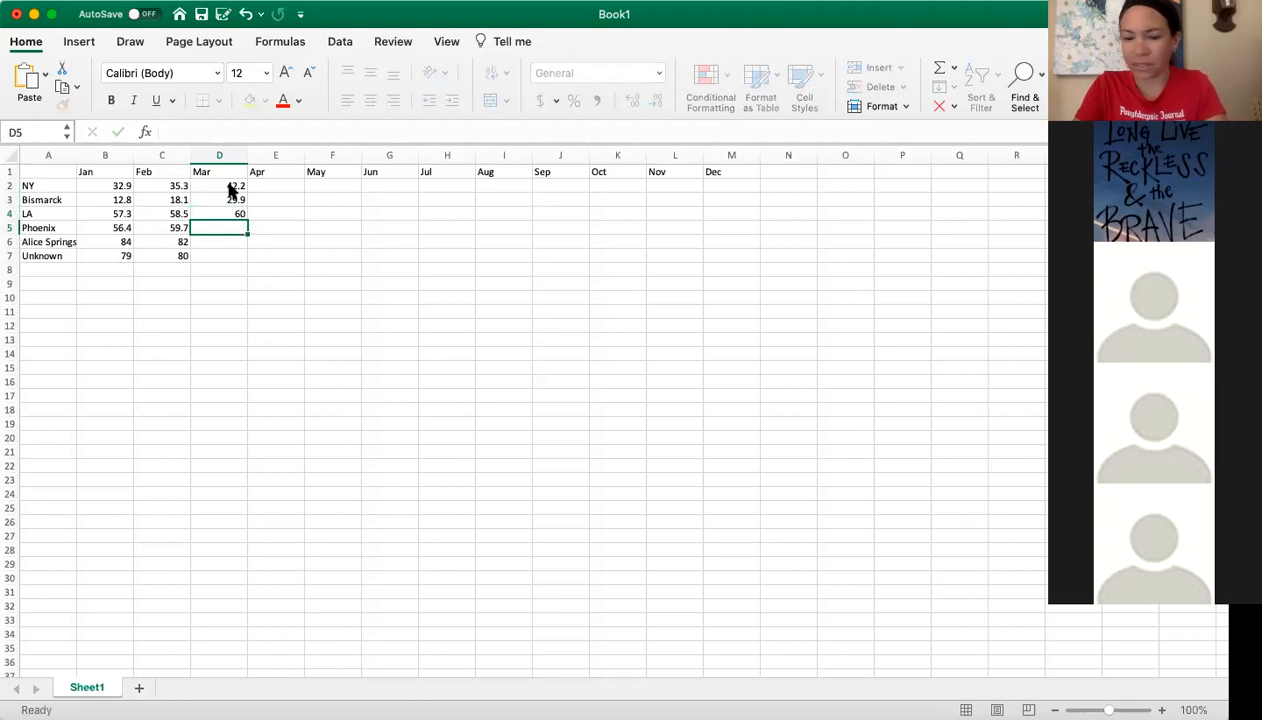
text(65.2)
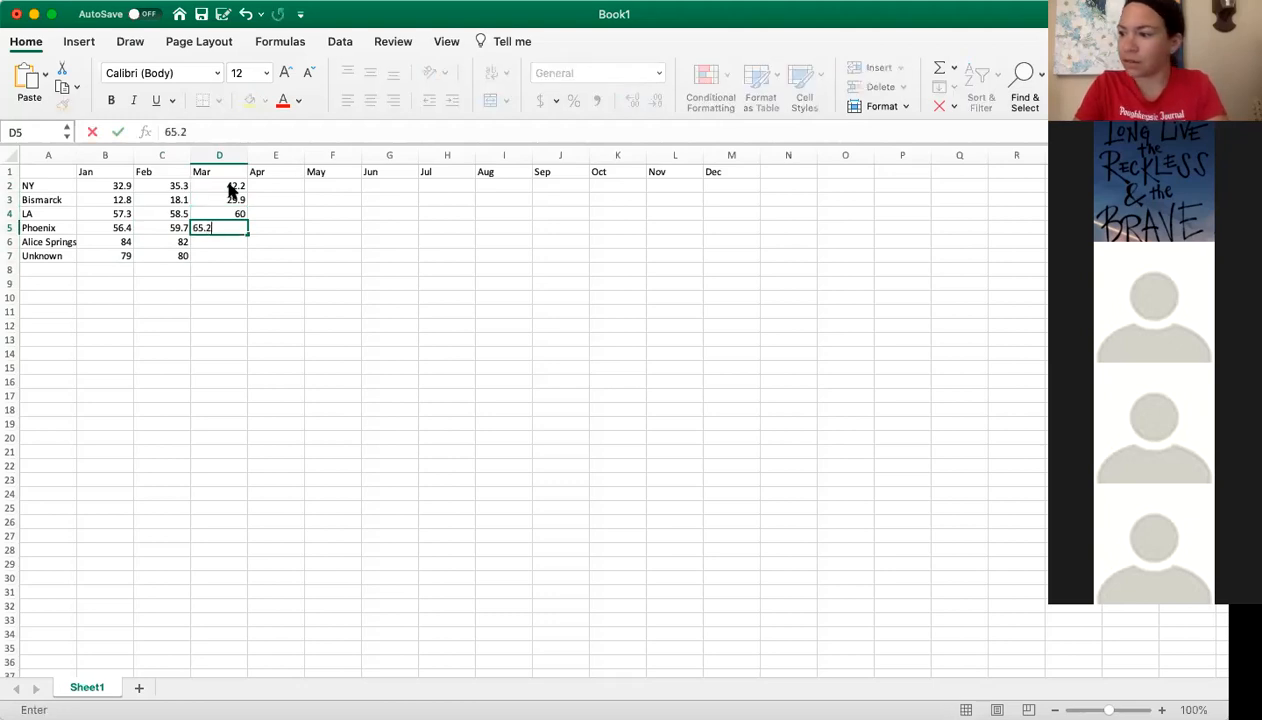
key(Return)
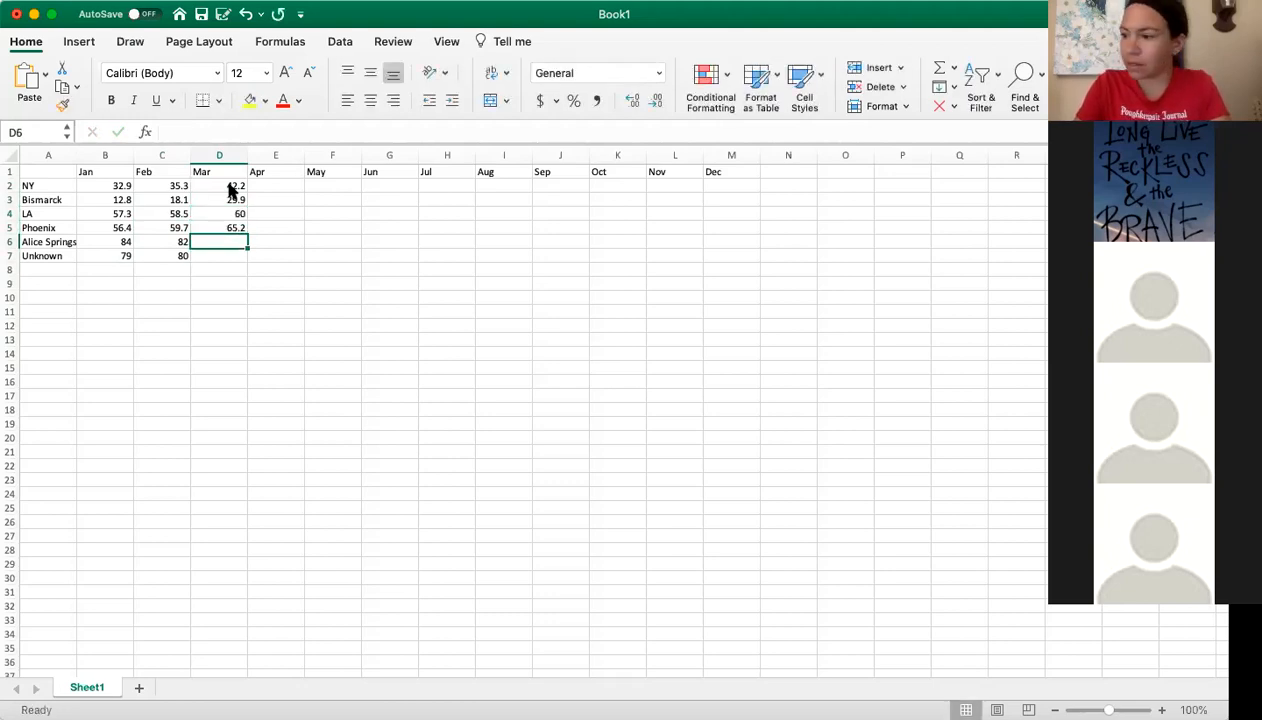
text(77)
key(Return)
text(81)
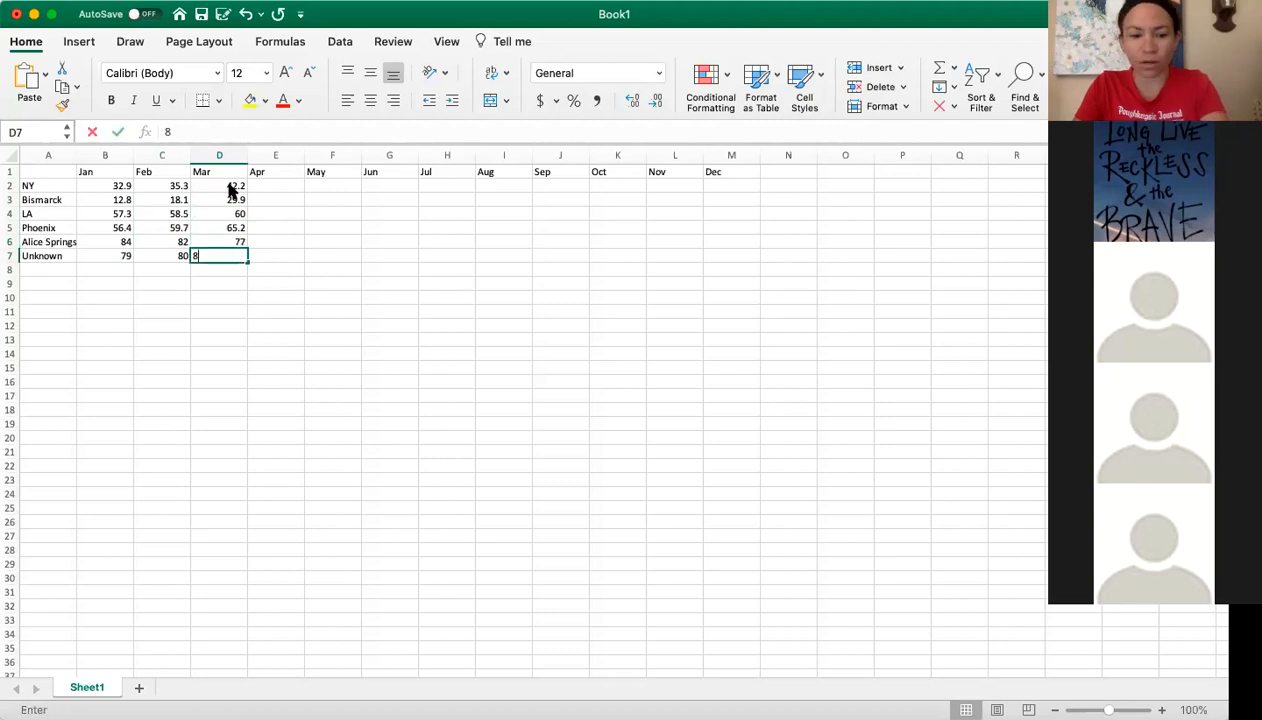
- Enter the April temperatures for all six cities down E2:E7
click(282, 186)
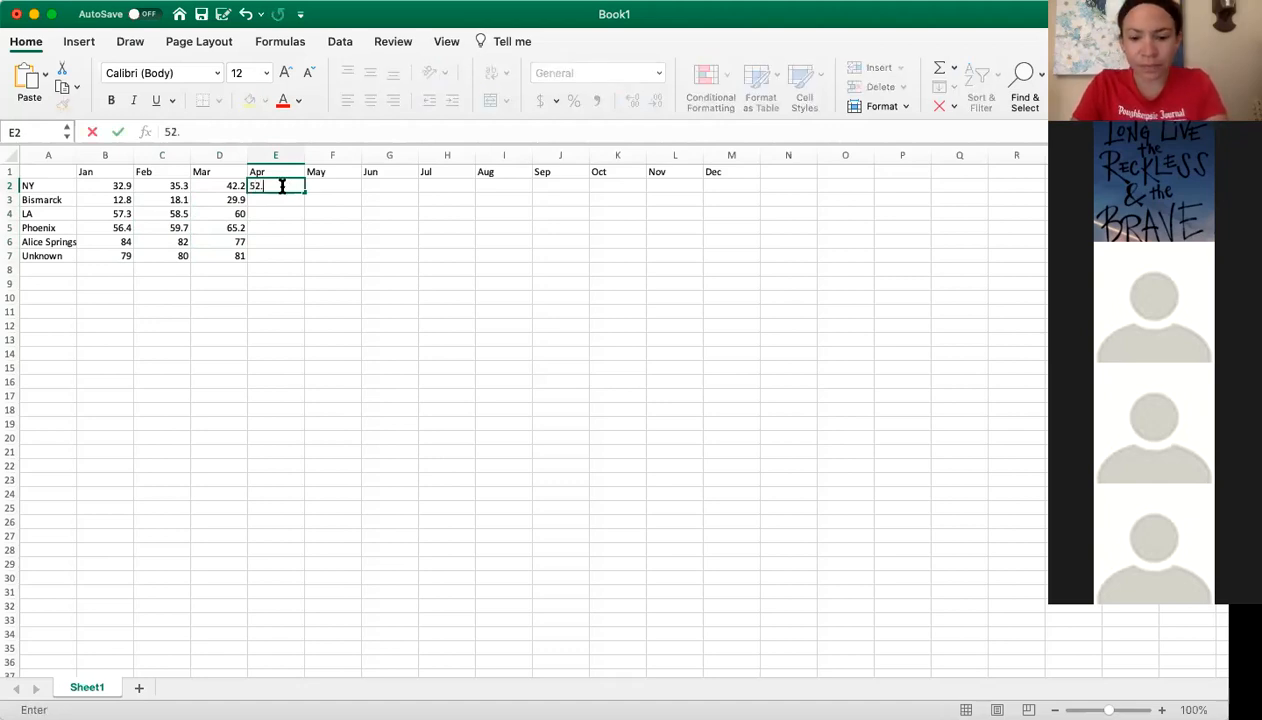
text(52.7)
key(Return)
text(43.8)
key(Return)
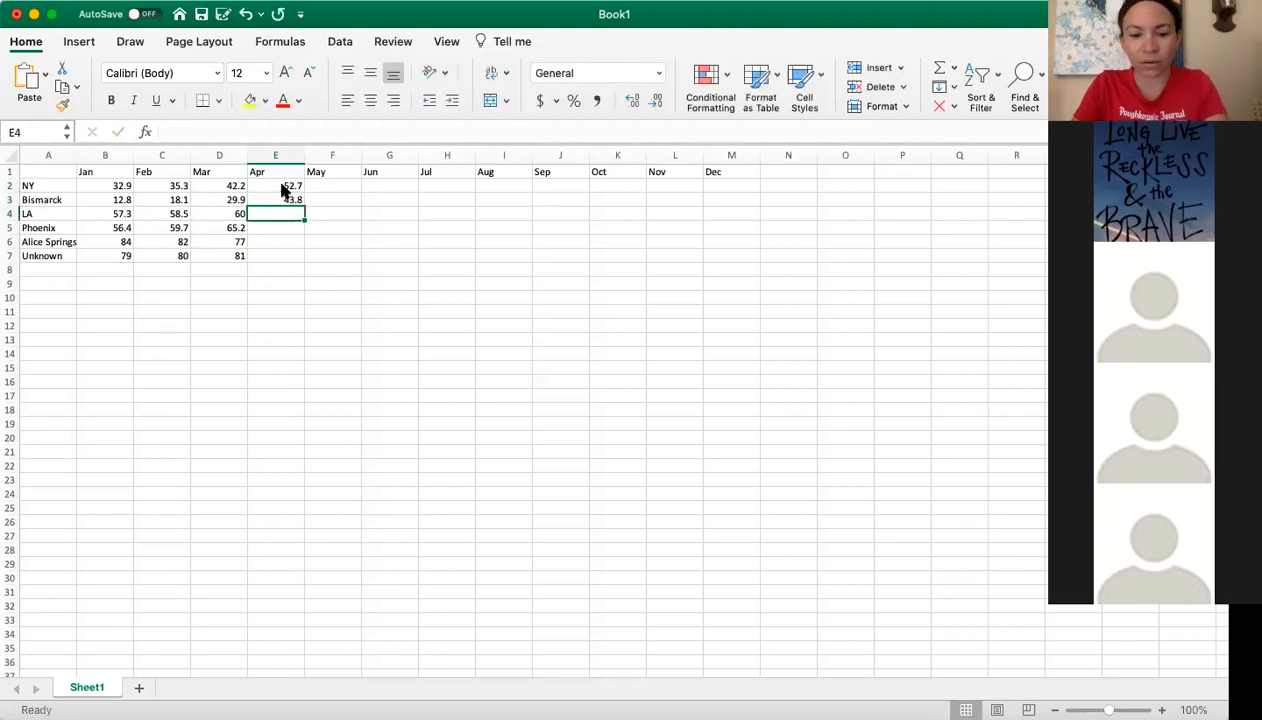
text(62.2)
key(Return)
text(7)
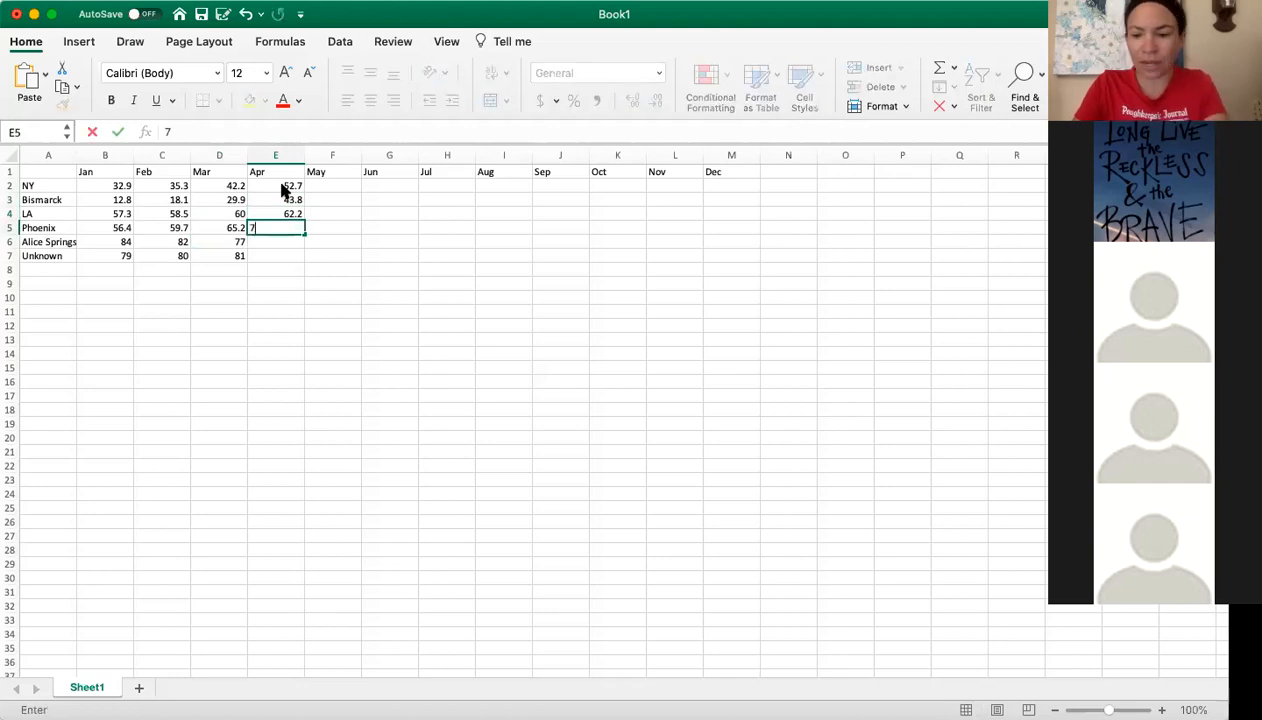
text(2.7)
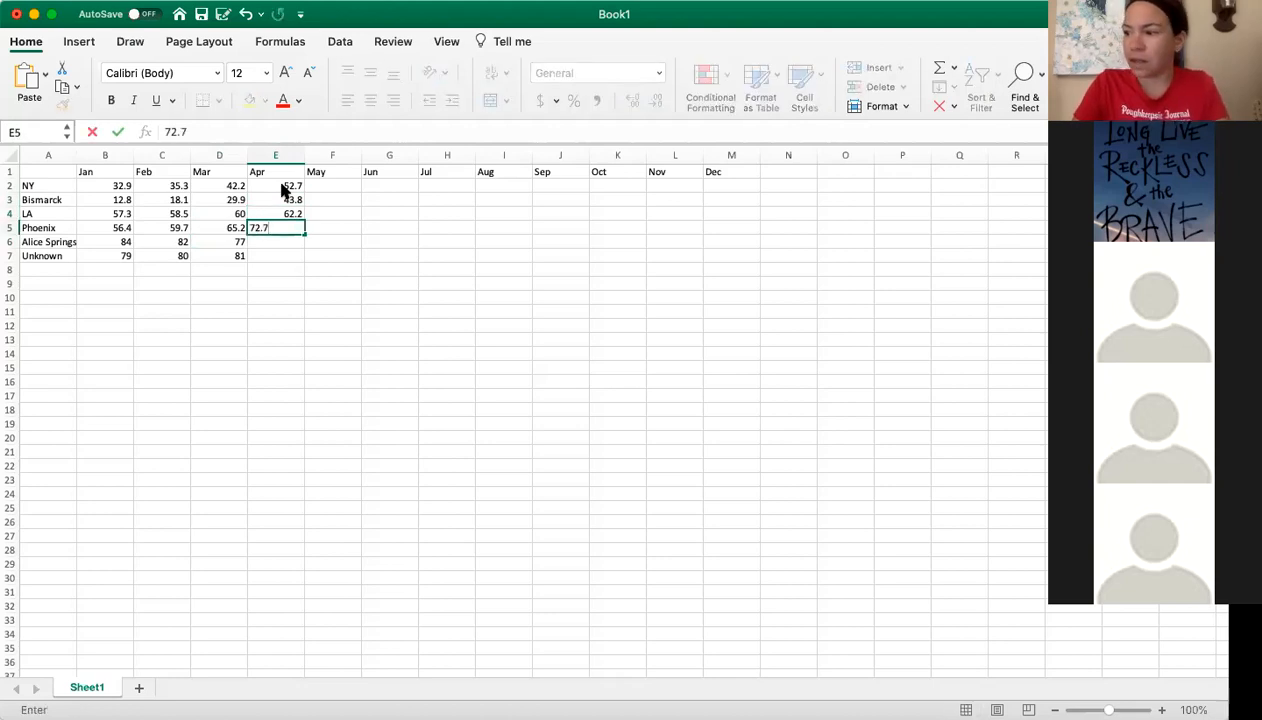
key(Return)
text(69)
key(Return)
text(83)
- Enter May temperatures 62.5, 55.5, 64.7, 82.1, 60 and 84 down F2:F7
click(348, 188)
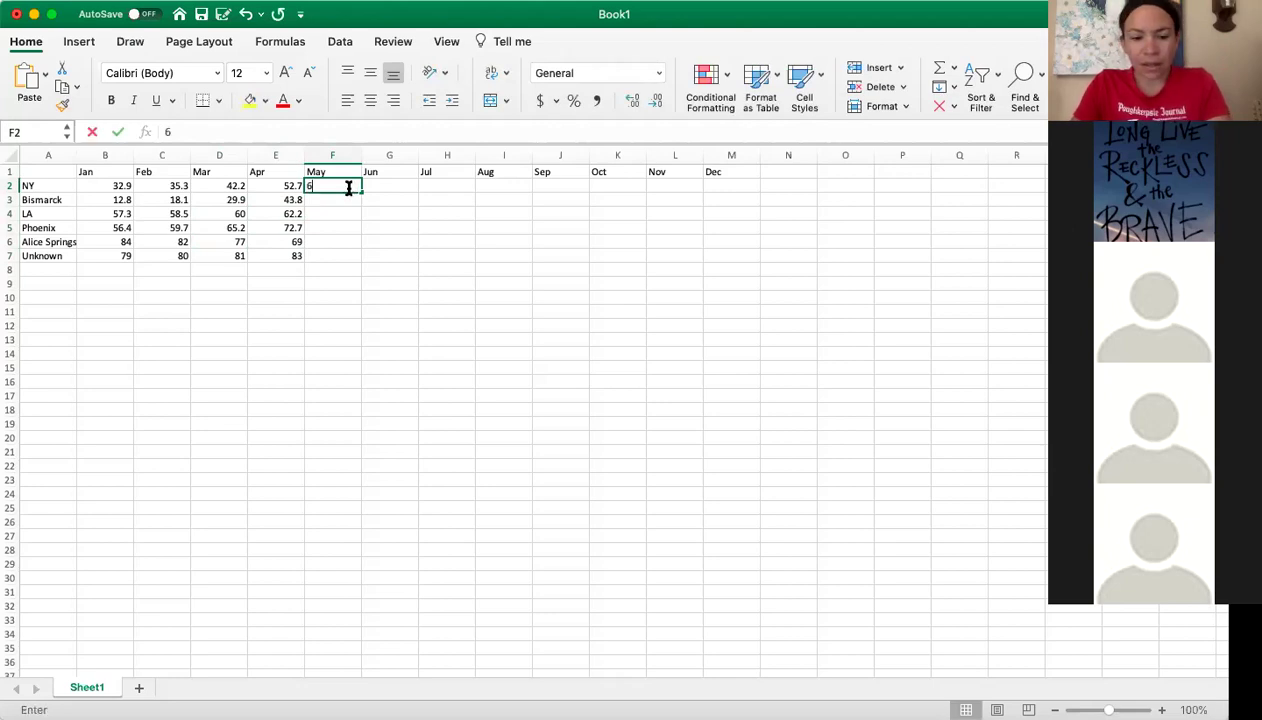
text(62.5)
key(Return)
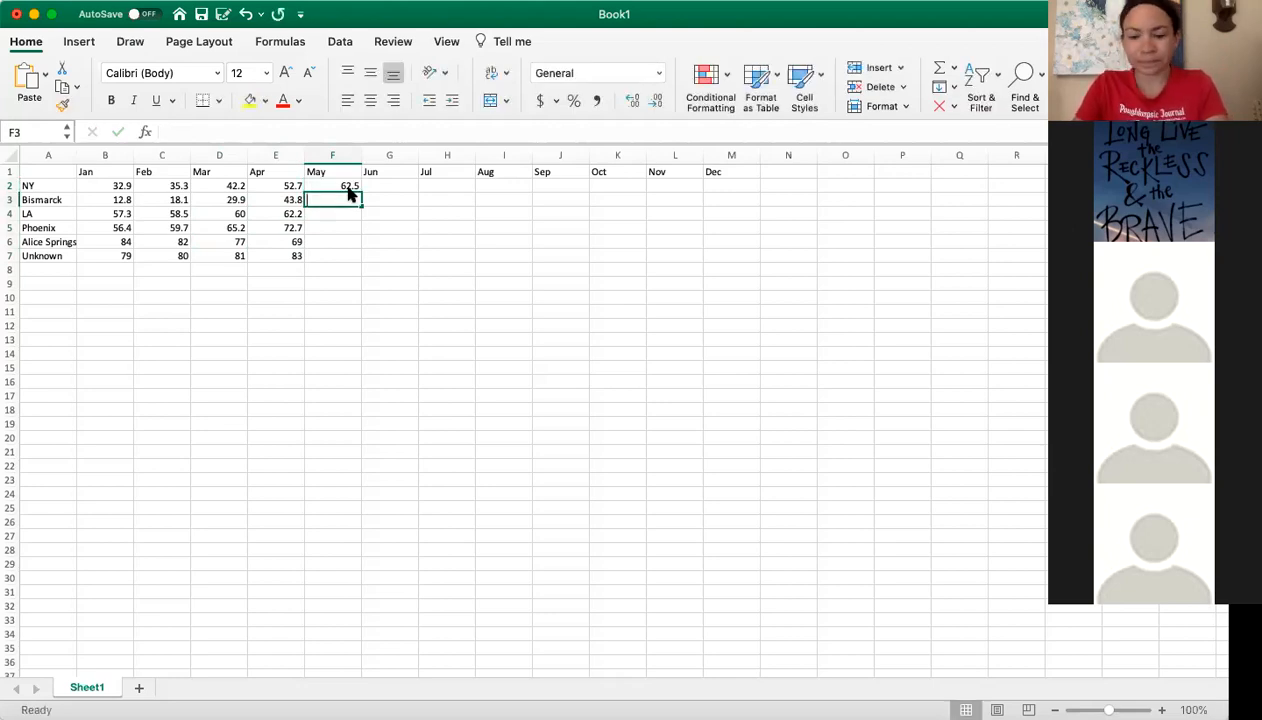
text(55.5)
key(Return)
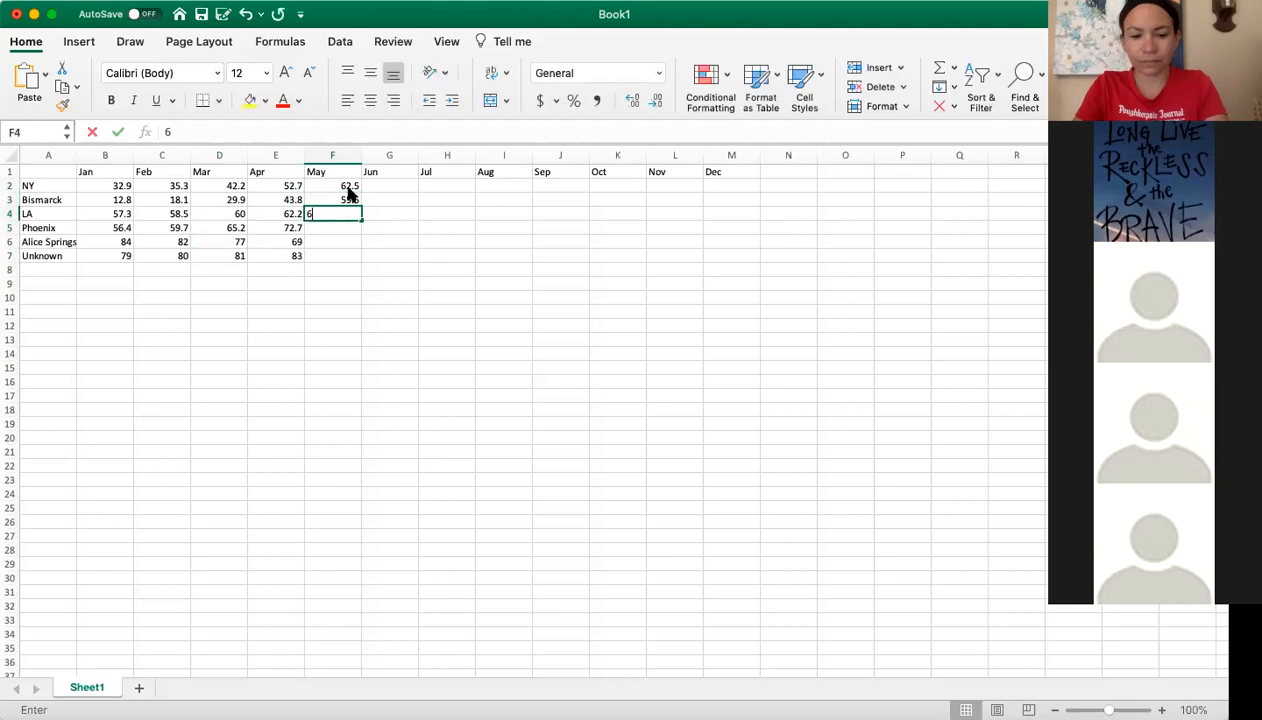
text(64.7)
key(Return)
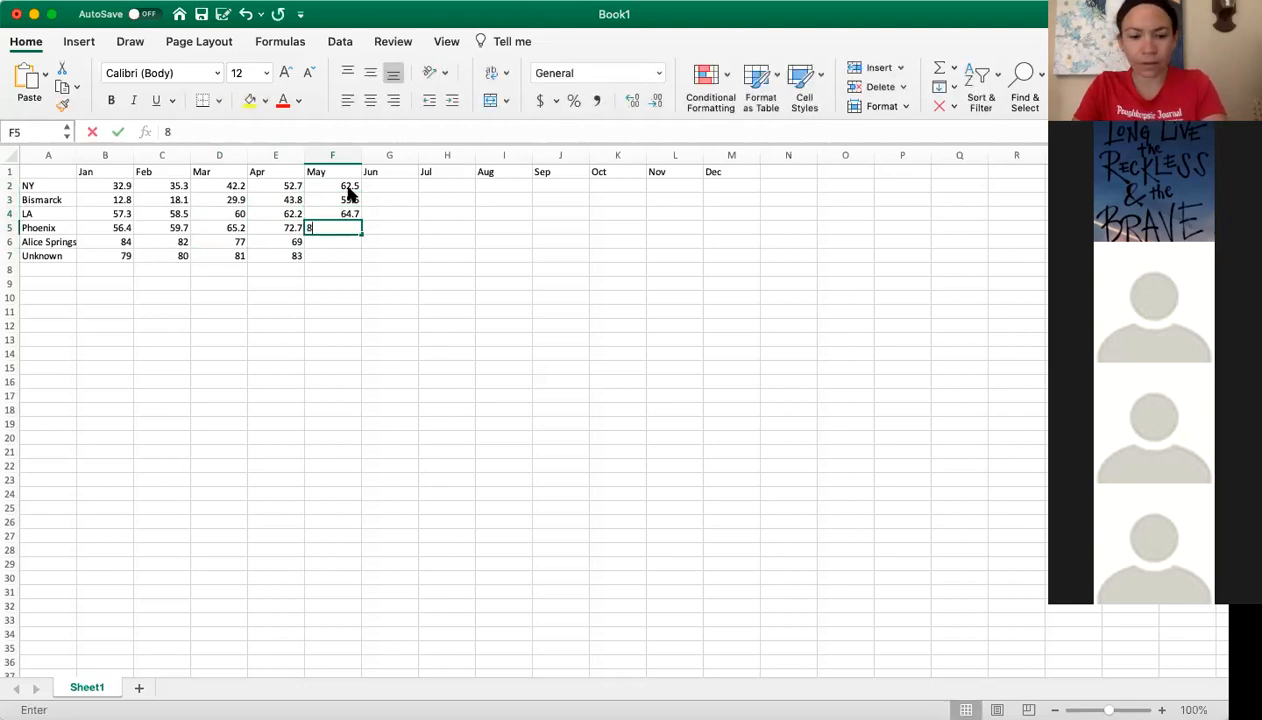
text(82.1)
key(Return)
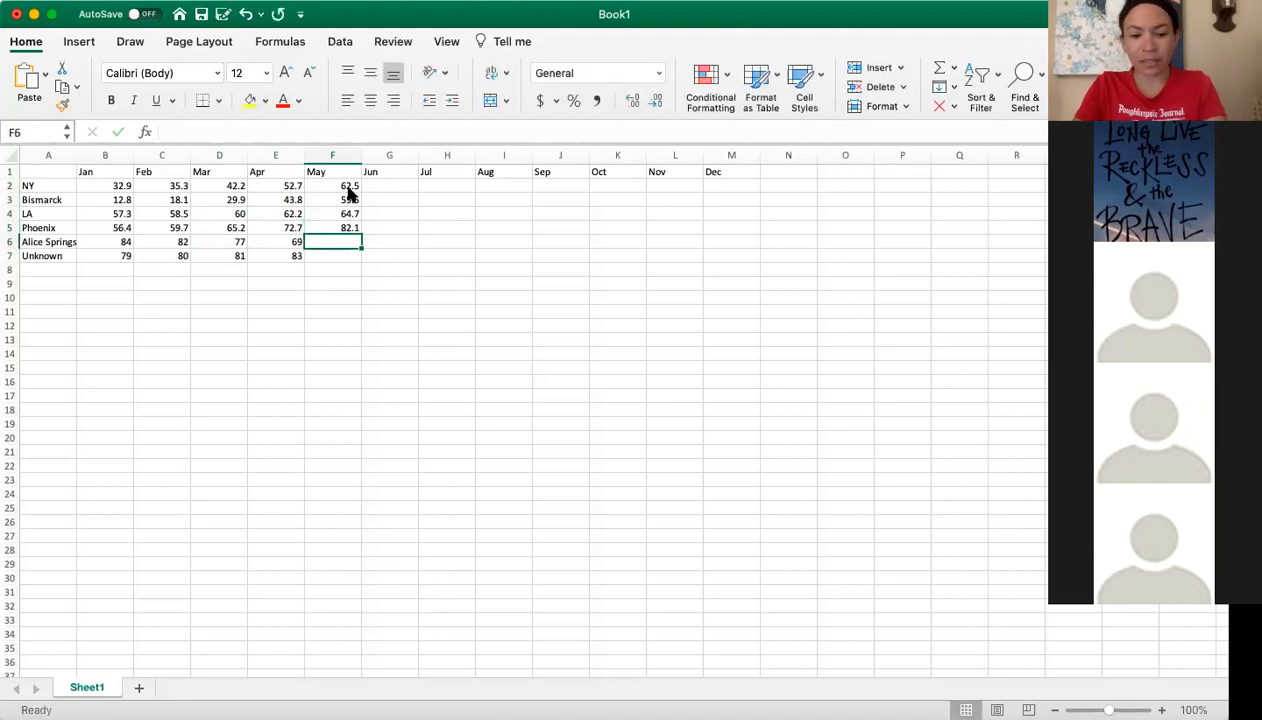
text(60)
key(Return)
text(84)
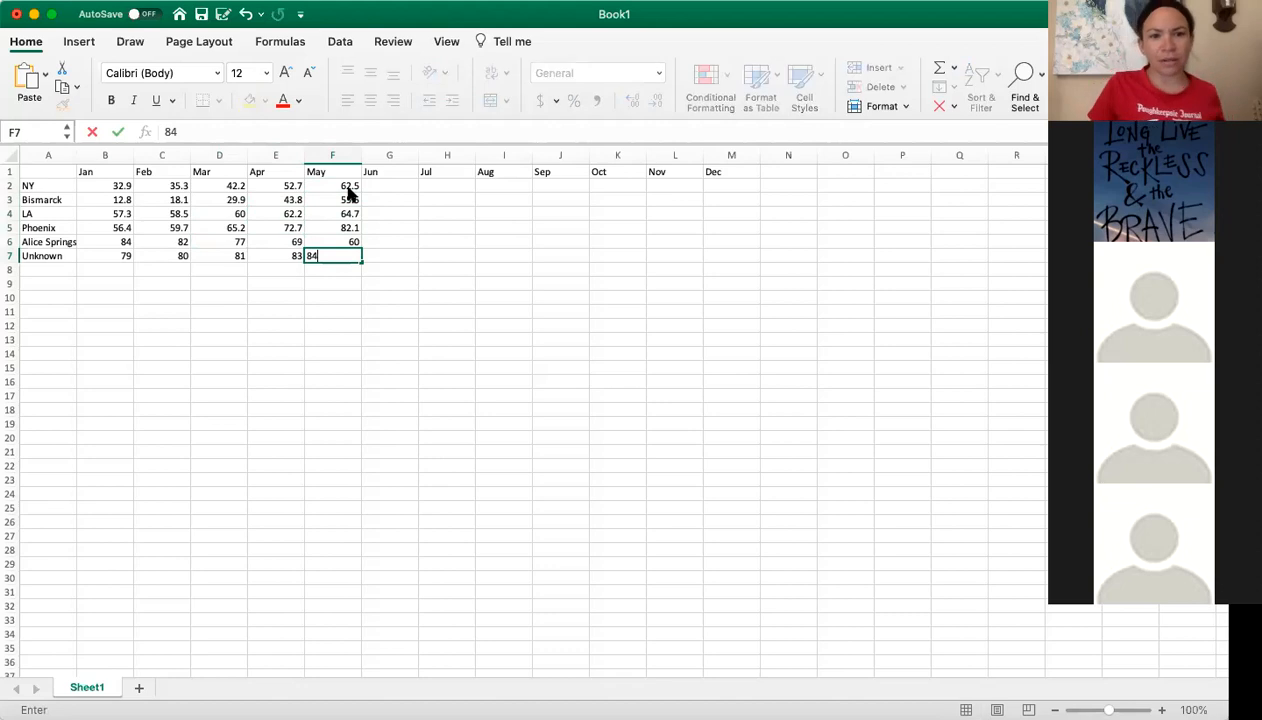
click(421, 327)
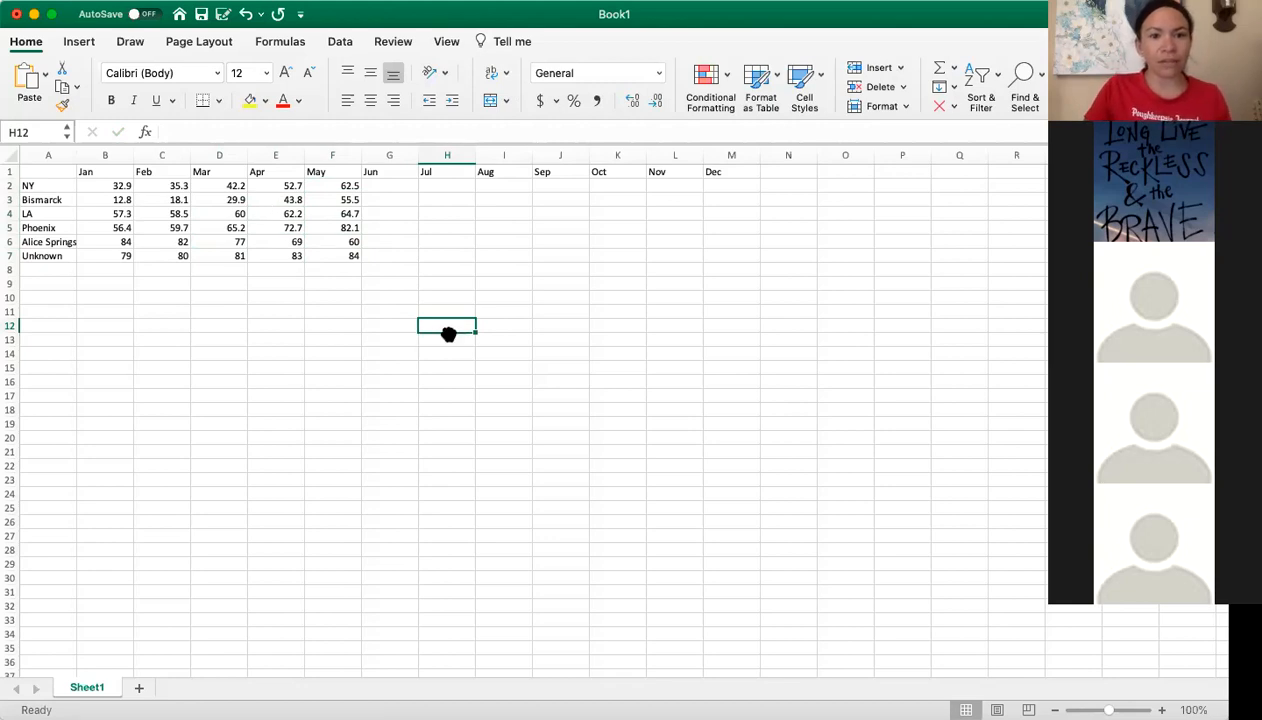
- Enter 85, 86 and 85 as the Unknown city's June, July and August temperatures in G7:I7
click(392, 259)
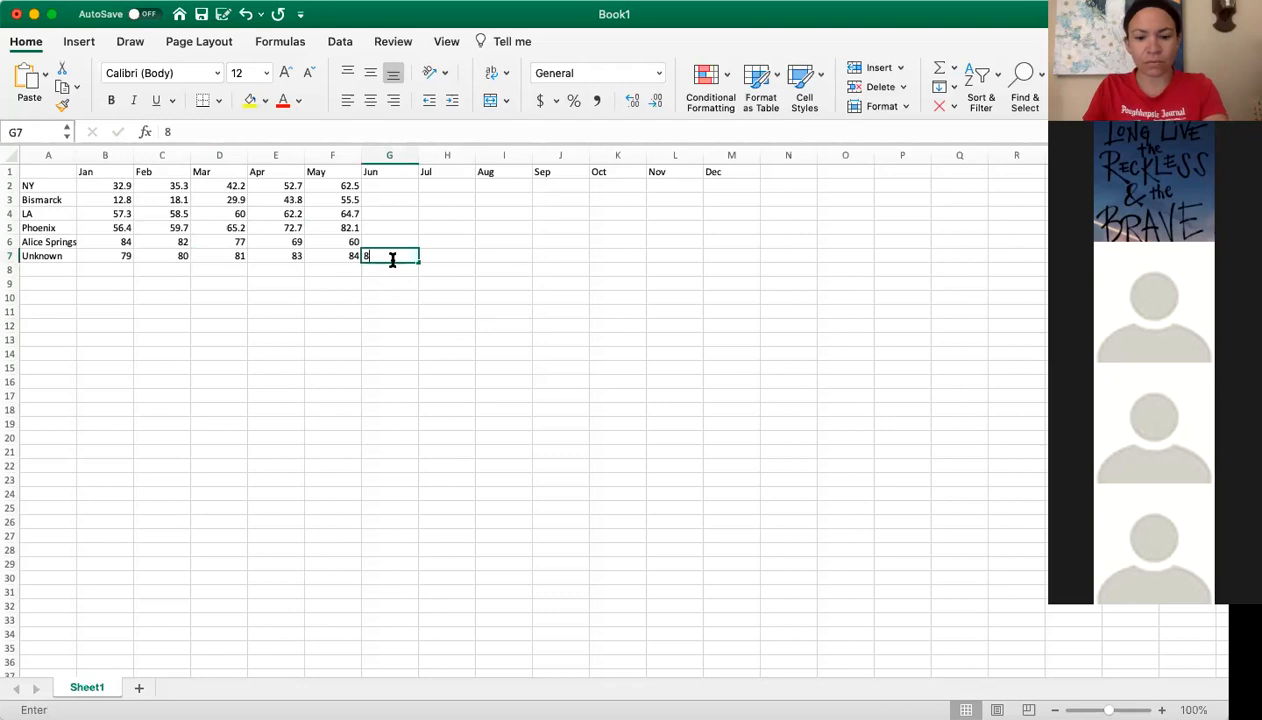
text(85)
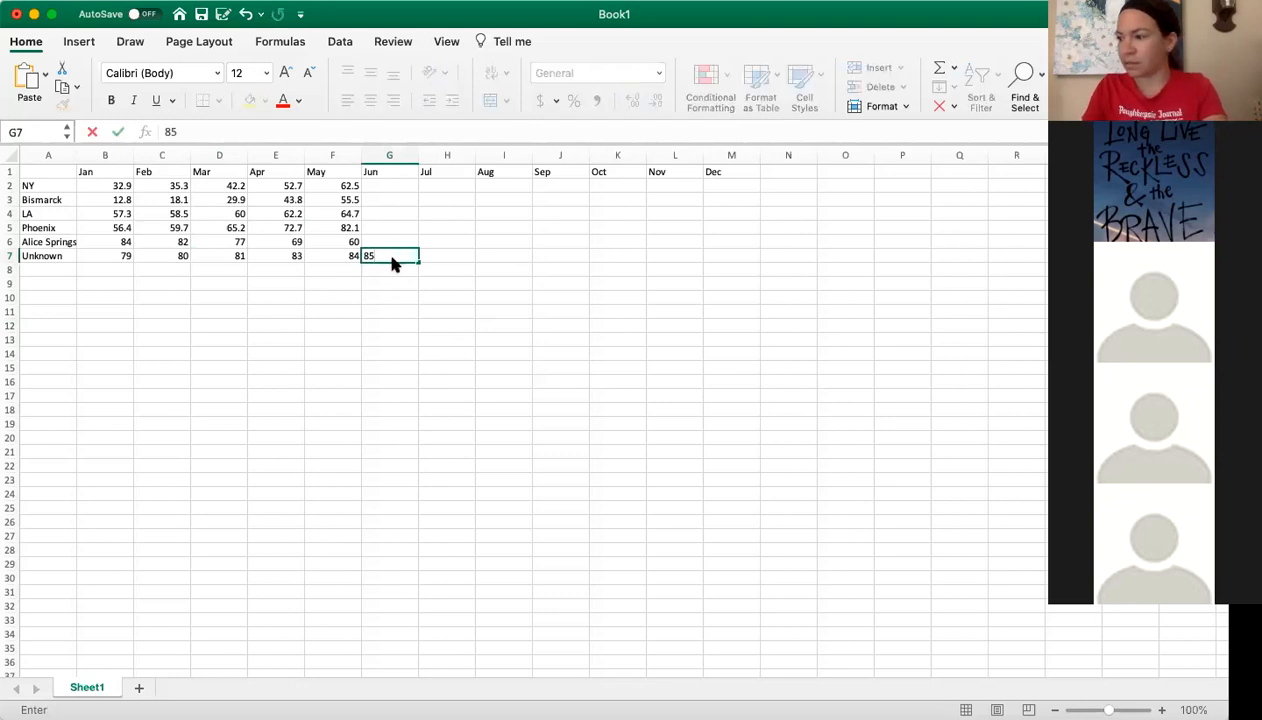
key(Tab)
text(8)
key(Tab)
text(5)
key(Tab)
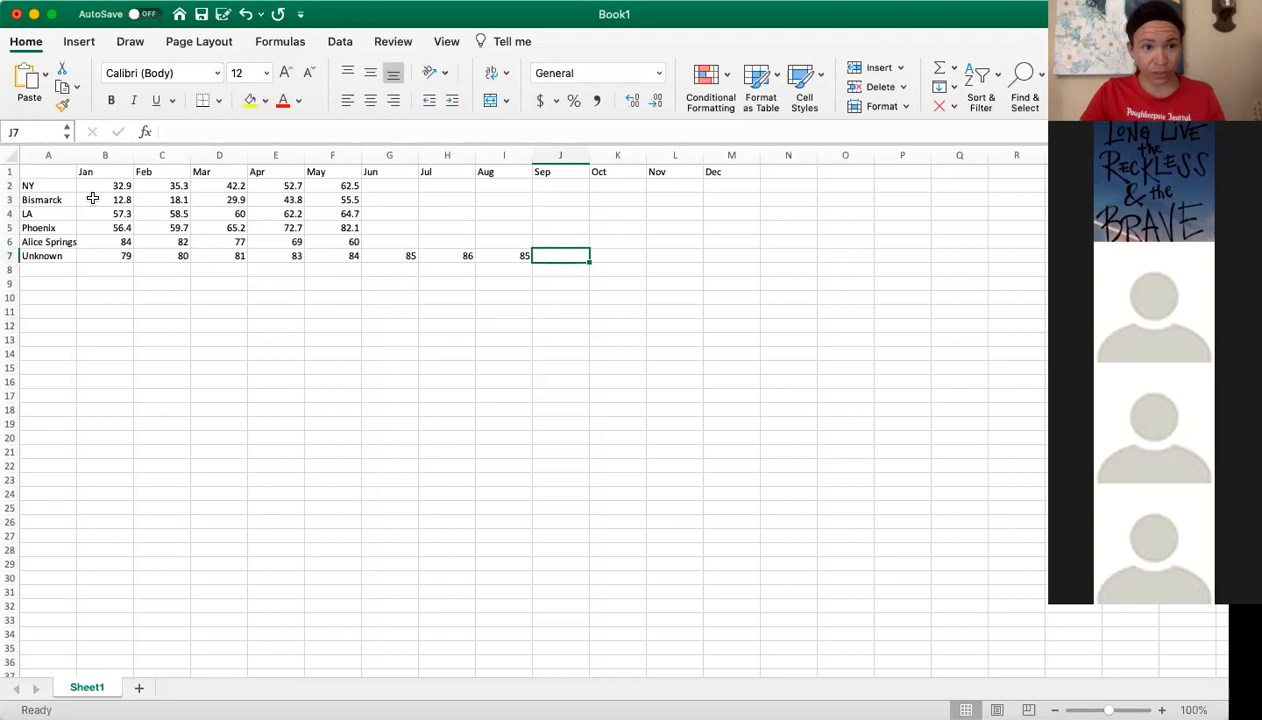
- Select the table A1:M7 with its month headers and go to the Insert ribbon
mouse_move(48, 171)
mouse_down()
mouse_move(330, 173)
mouse_move(723, 270)
mouse_up()
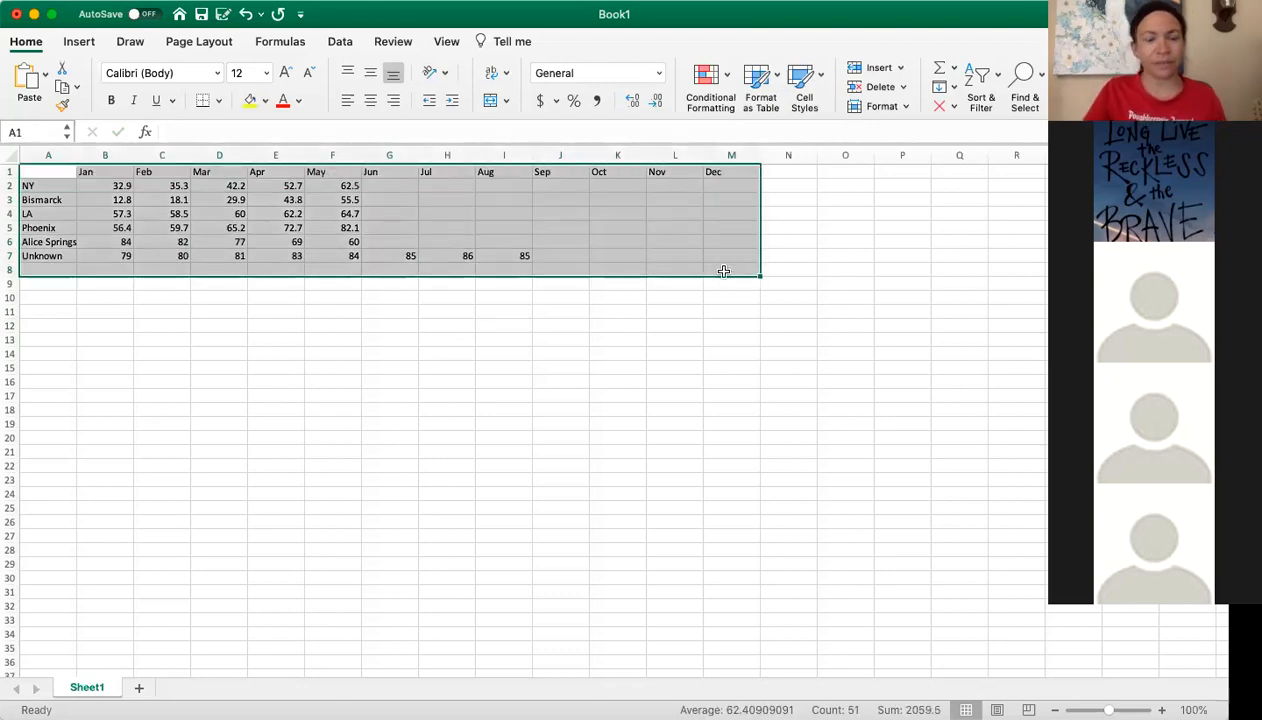
click(721, 333)
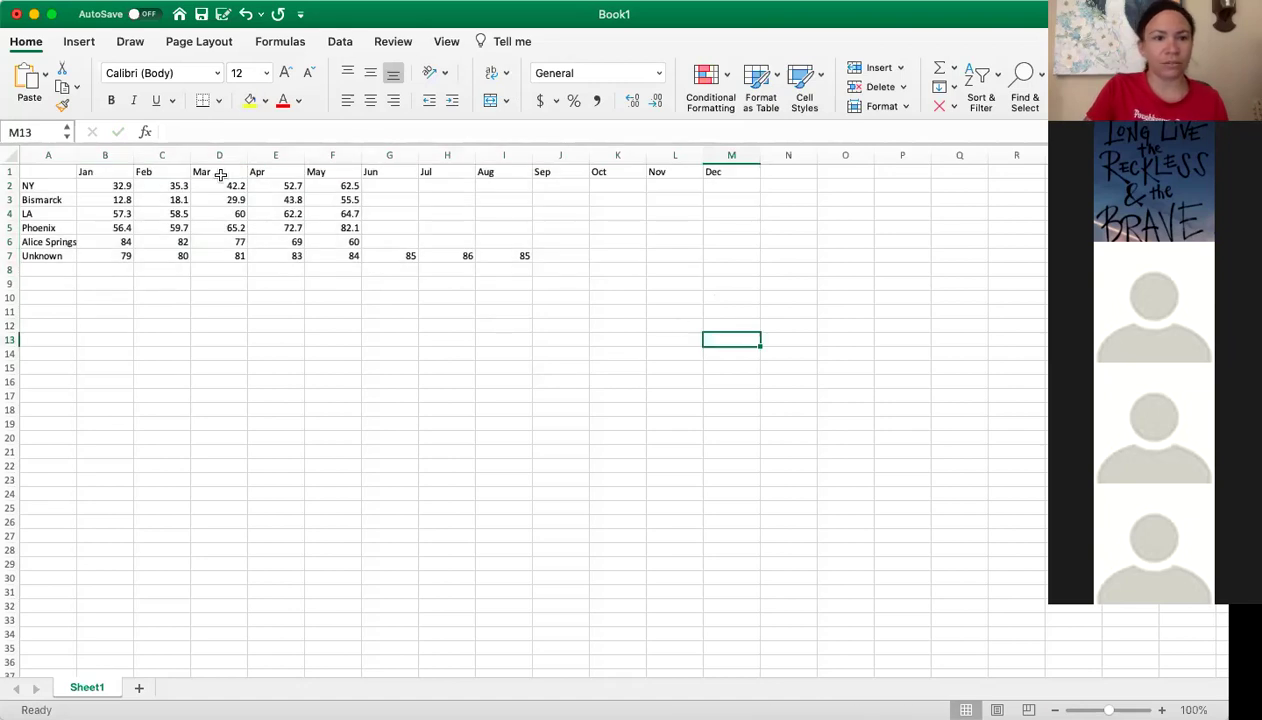
click(52, 172)
drag(52, 172, 721, 259)
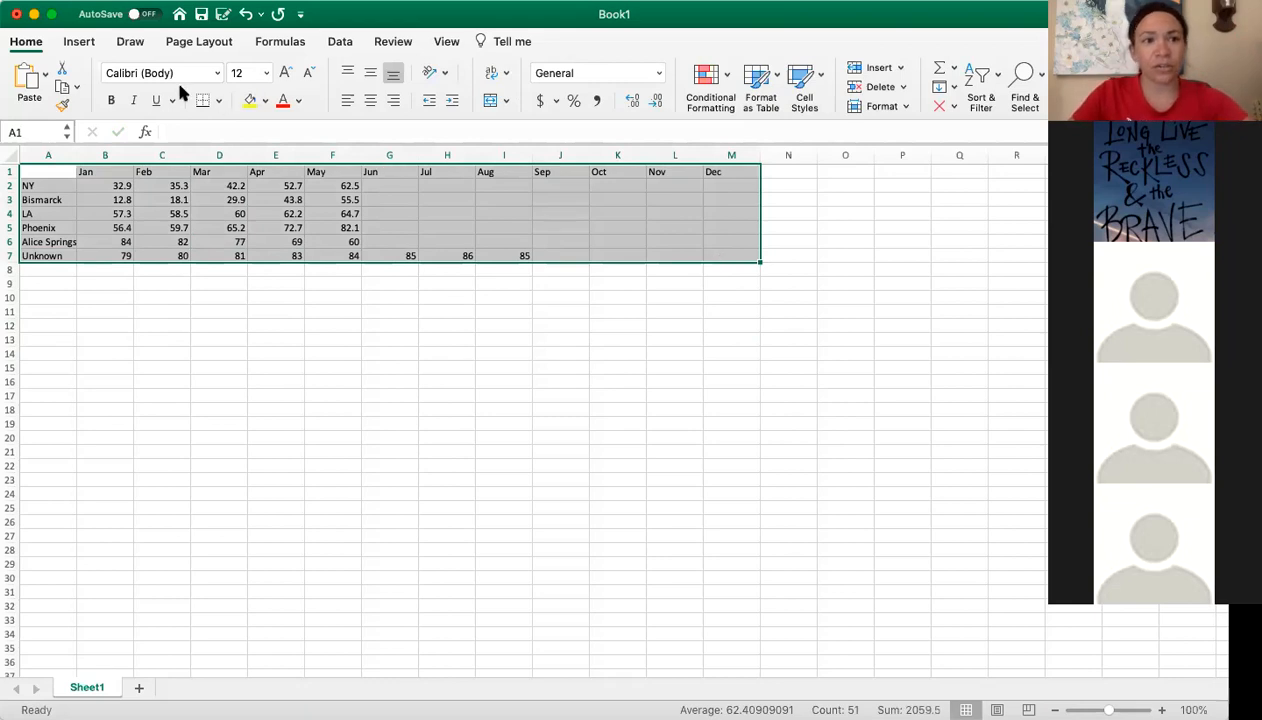
click(79, 41)
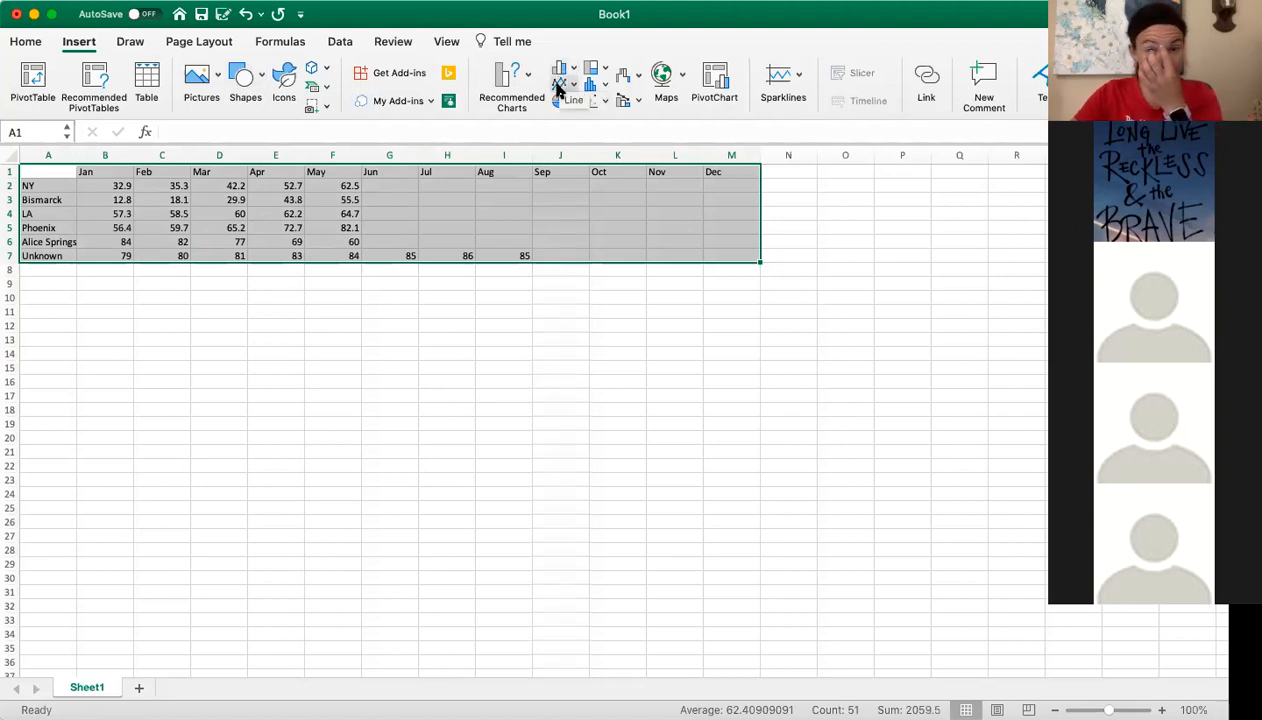
- Insert a 2-D line chart of the six cities' temperatures below the table and enlarge it
click(560, 88)
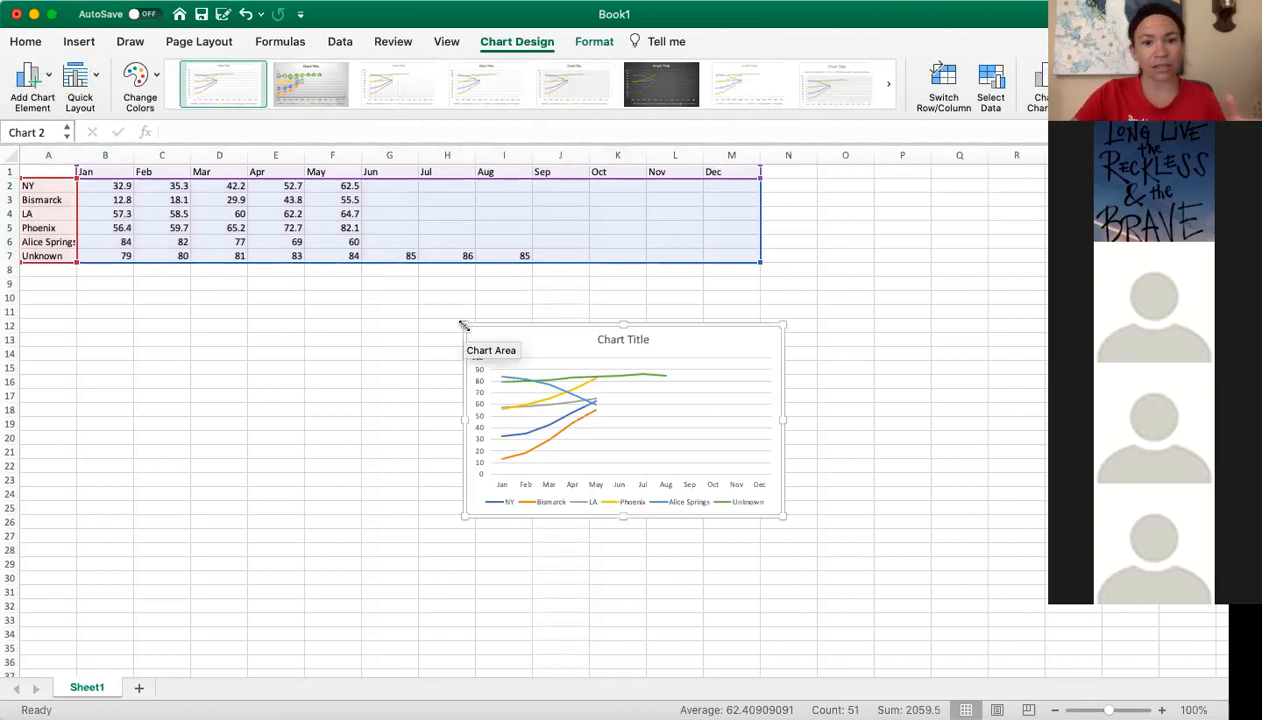
drag(462, 323, 320, 290)
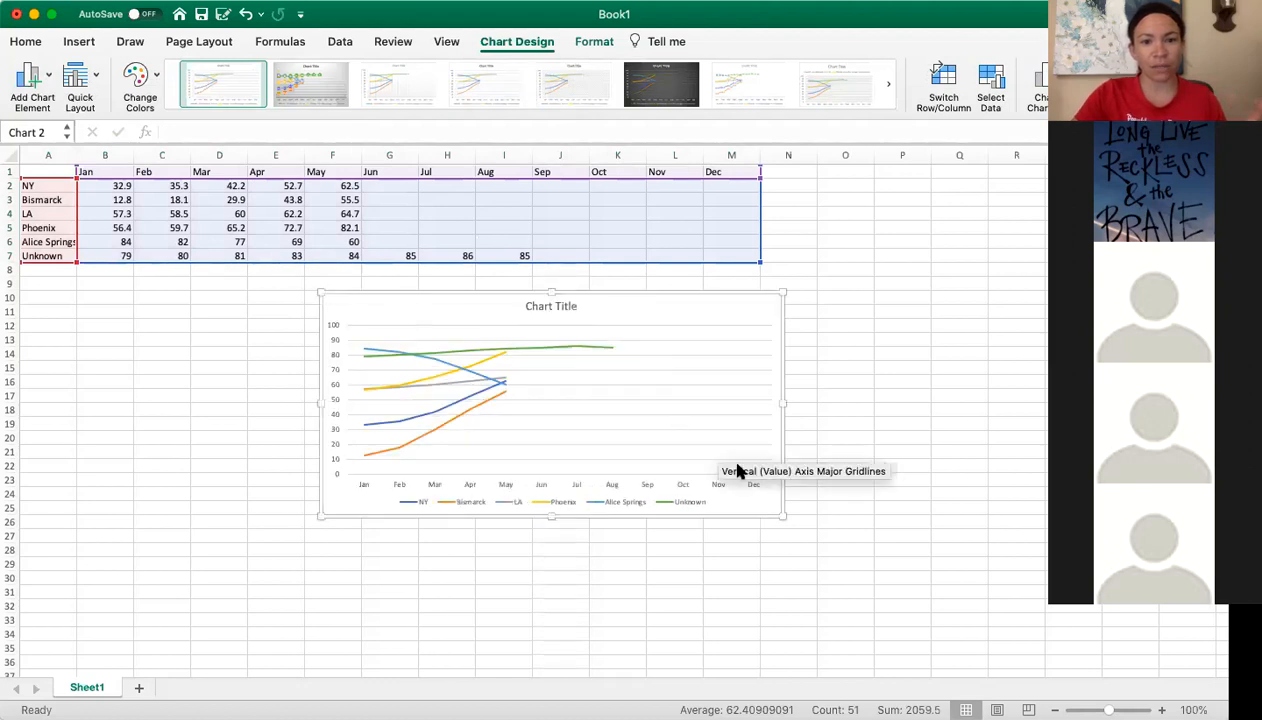
drag(781, 517, 866, 570)
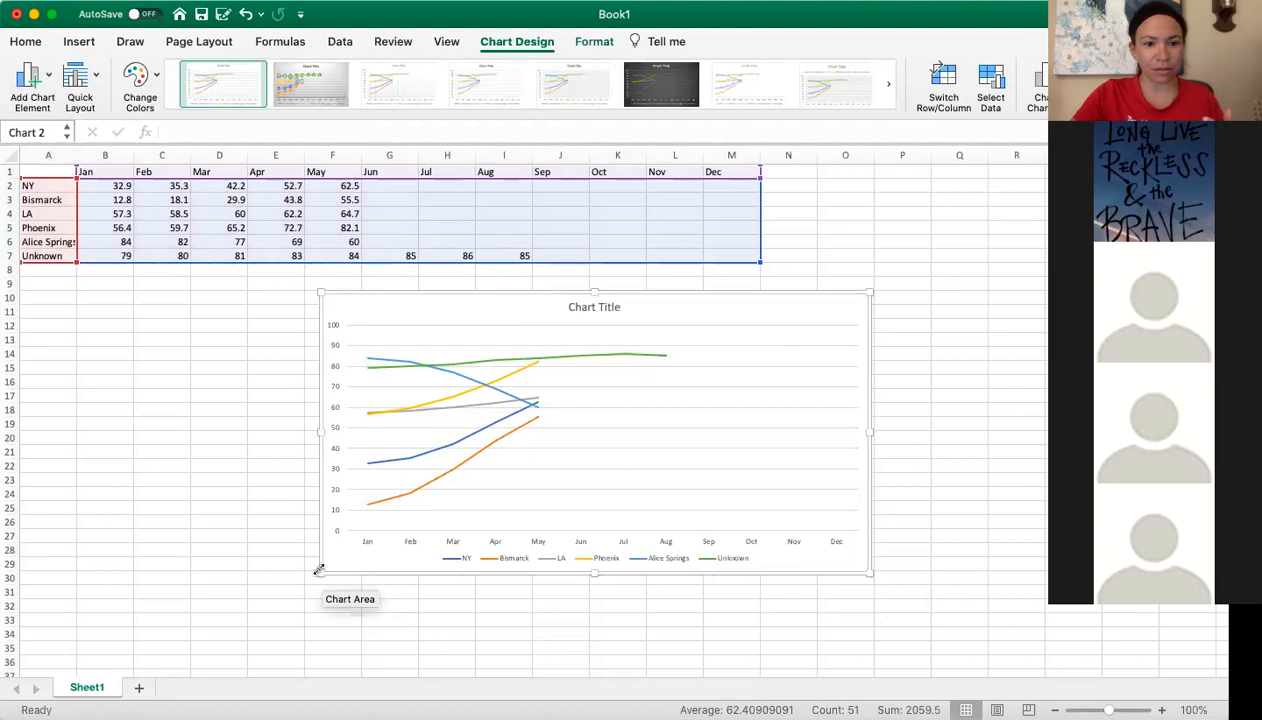
drag(319, 569, 200, 616)
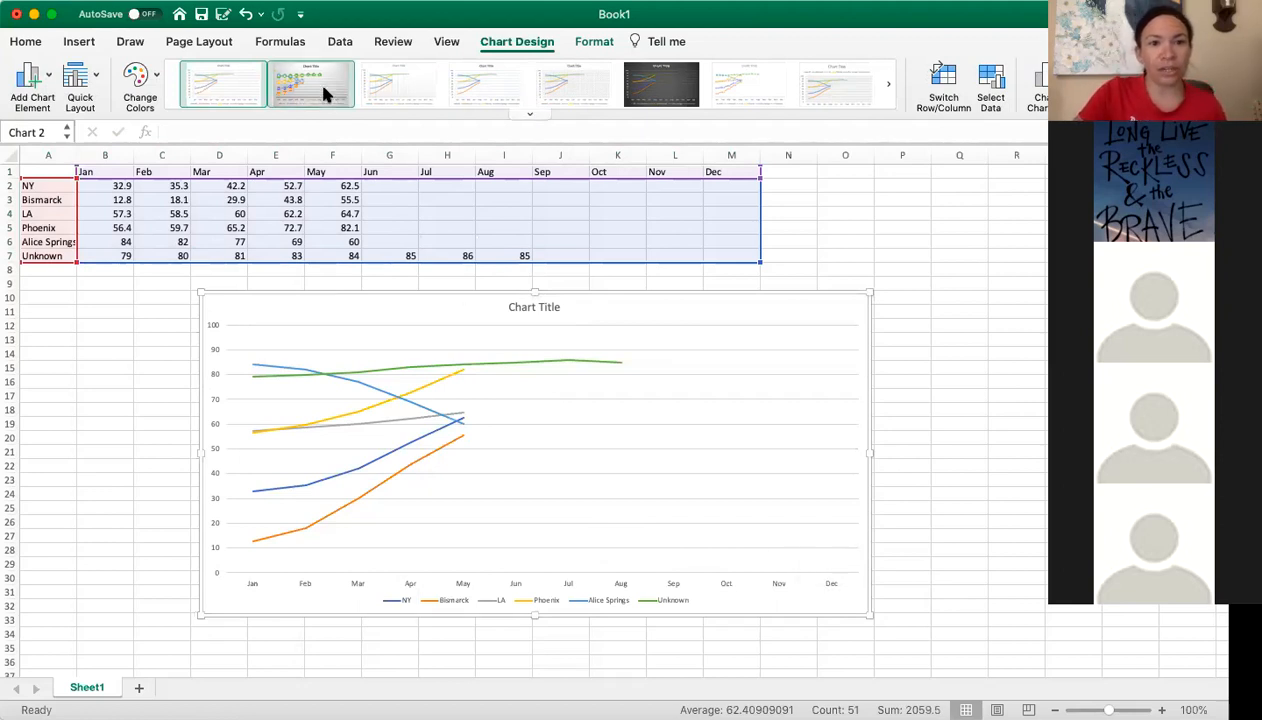
- Try marker chart styles, then settle on the plain line style with value labels on every point
click(399, 84)
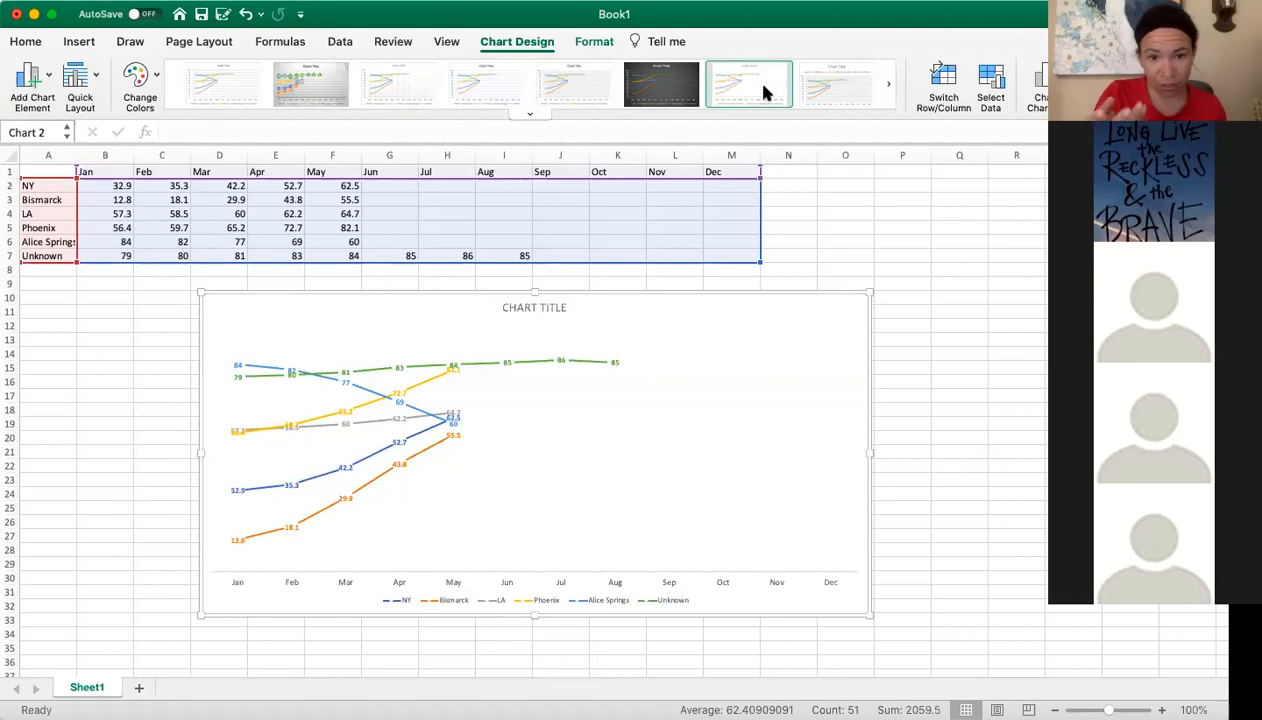
click(300, 90)
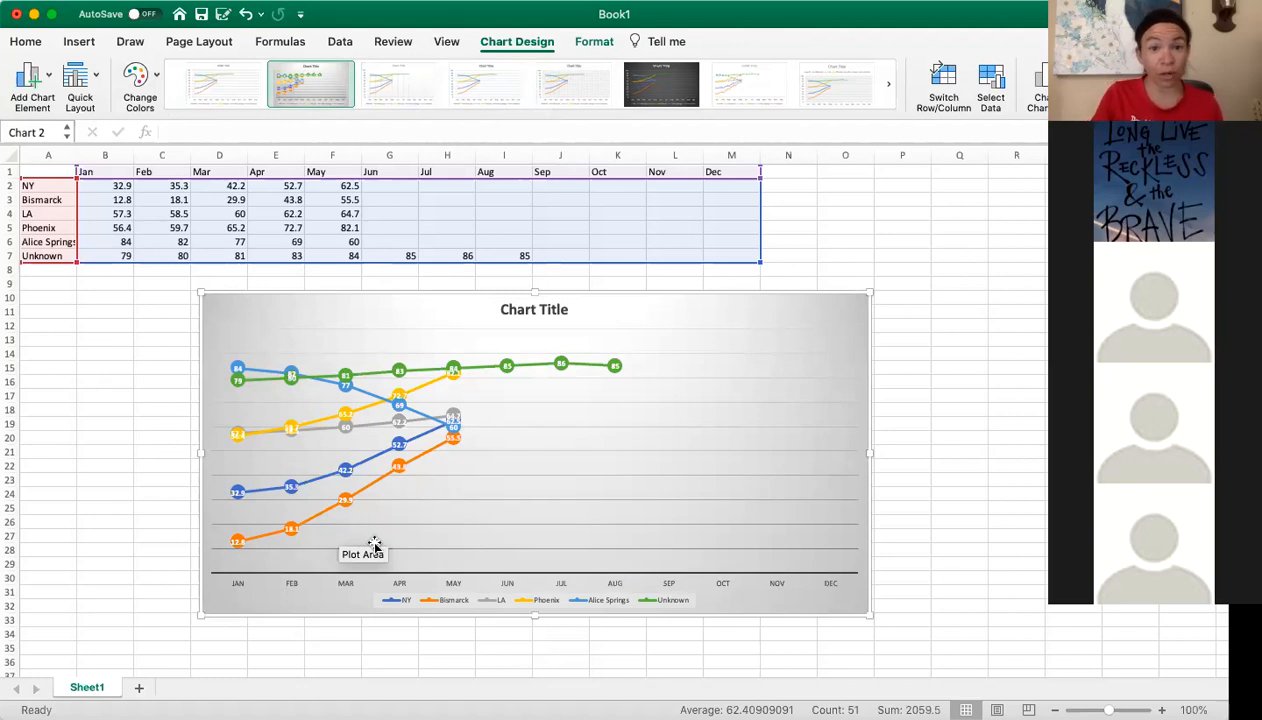
click(215, 72)
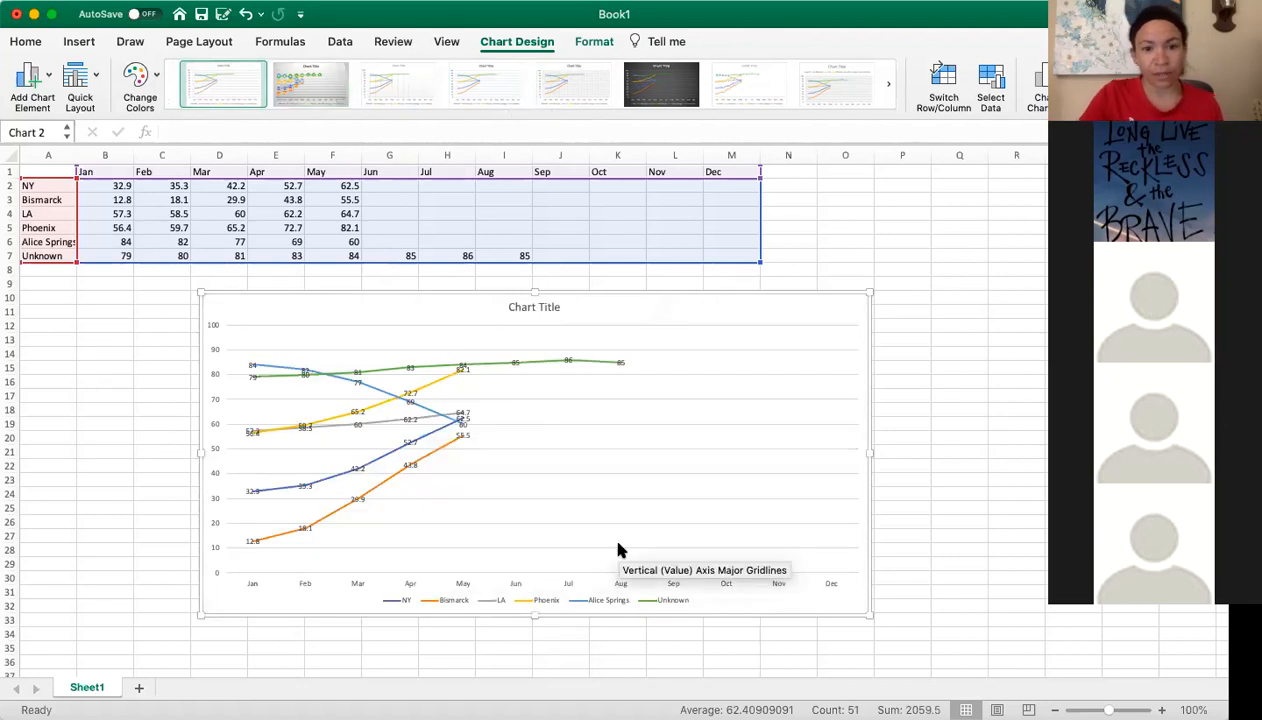